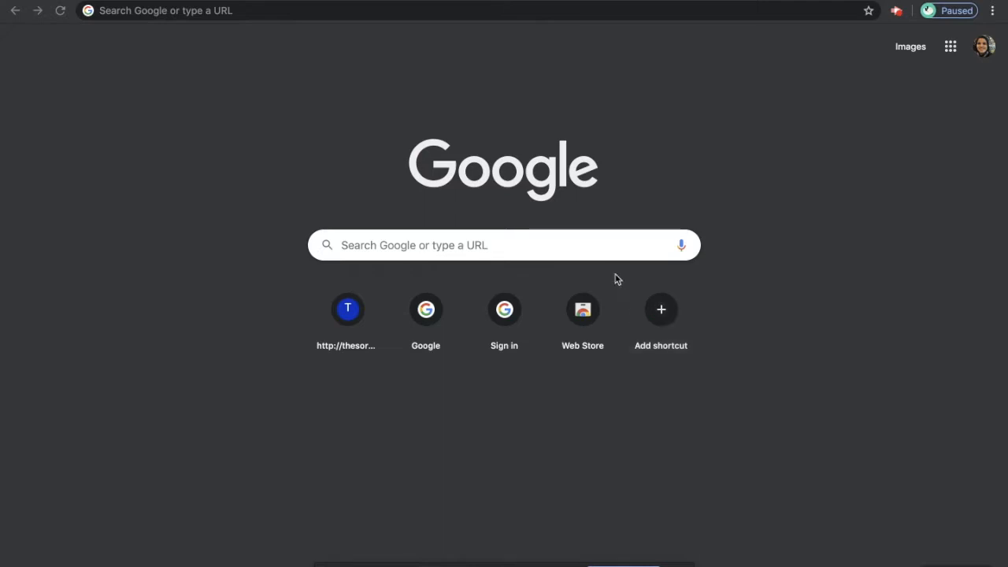
Search Google for 'seagoville high school' and open the school's website to its sign-in option
click(288, 11)
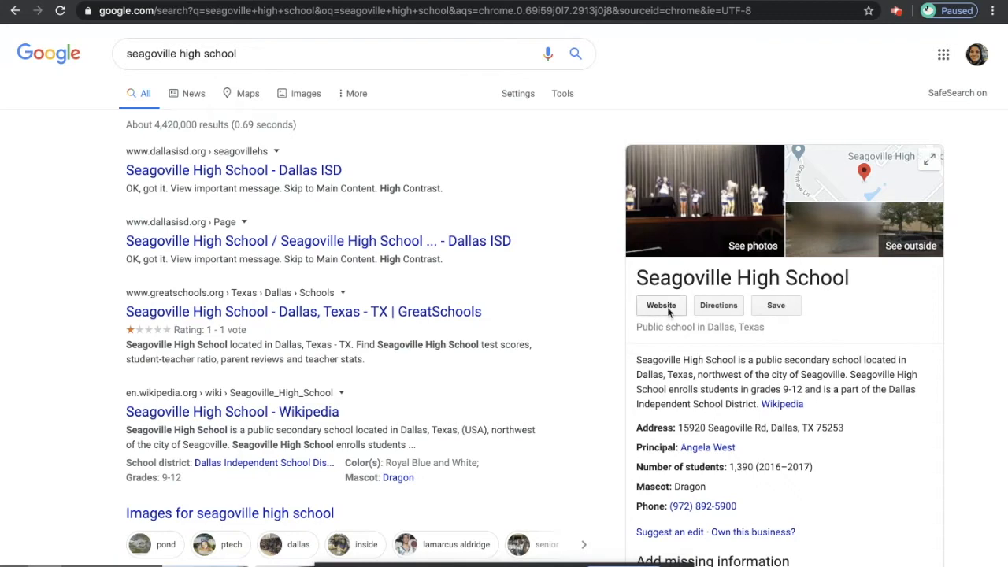
key(ctrl+Tab)
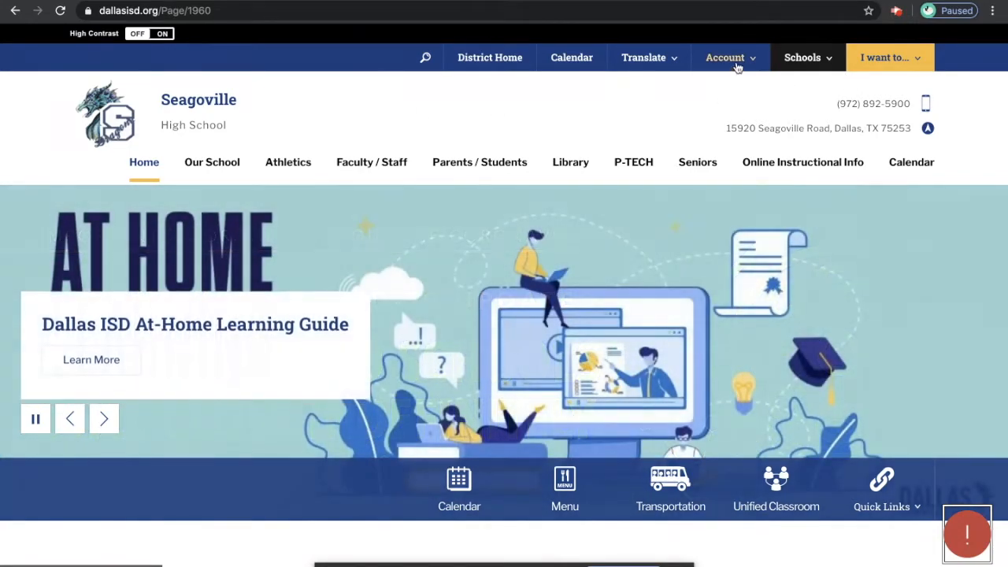
click(734, 63)
Go to the district sign-in page and clear the autofilled username and password
click(682, 89)
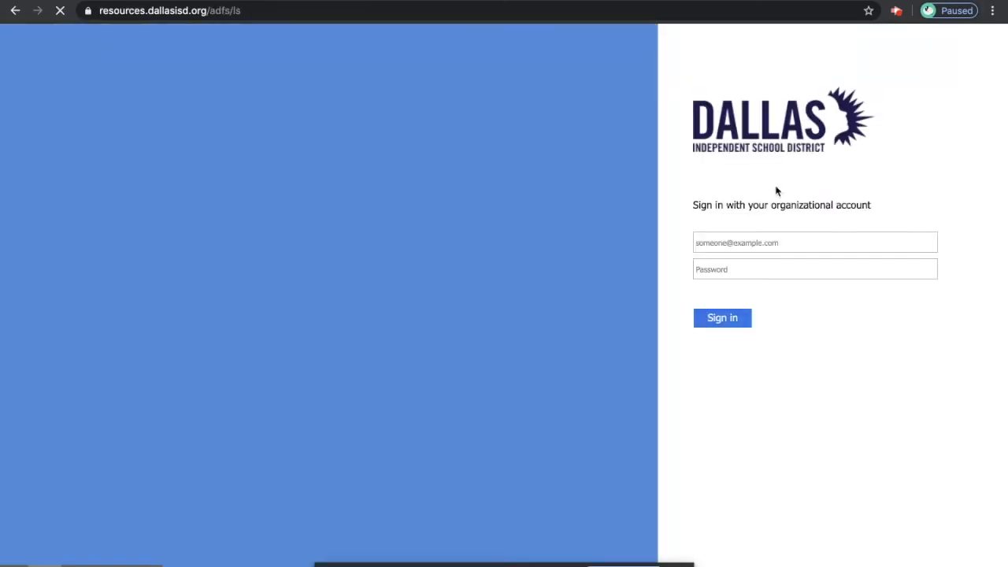
click(752, 272)
key(ctrl+a)
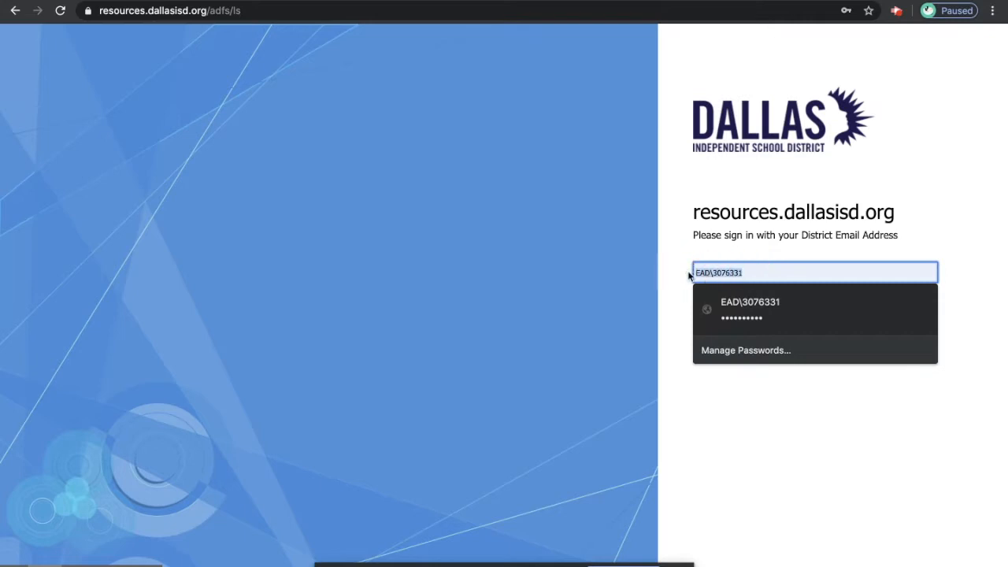
key(BackSpace)
click(765, 296)
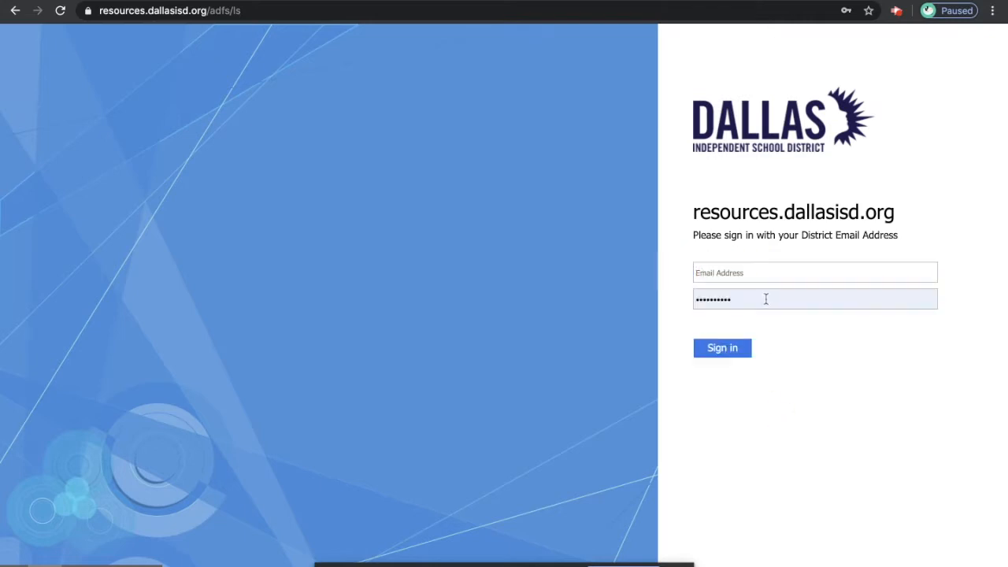
key(ctrl+a)
key(BackSpace)
Enter the district account username and password and submit the sign-in form
click(713, 270)
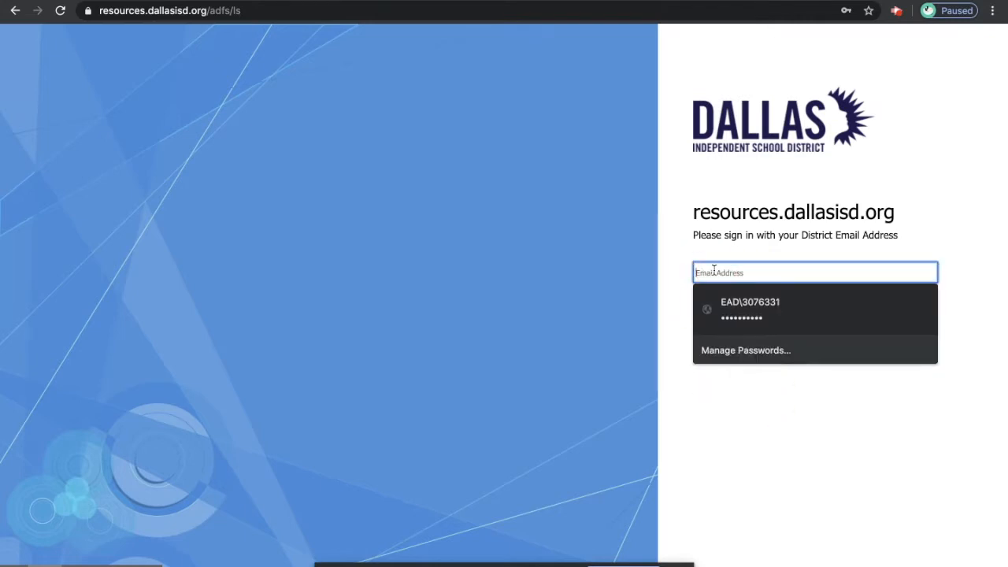
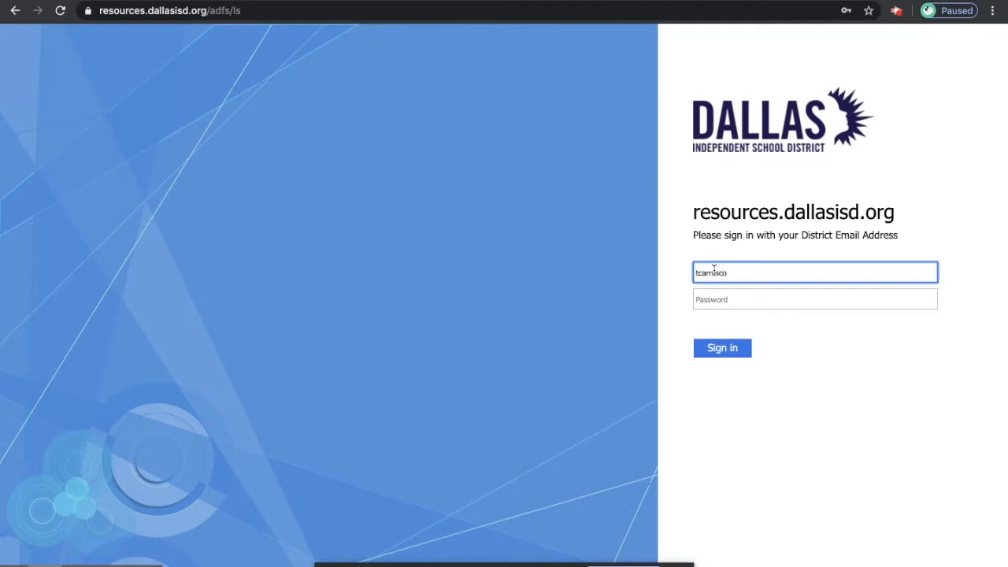
key(Tab)
text(p)
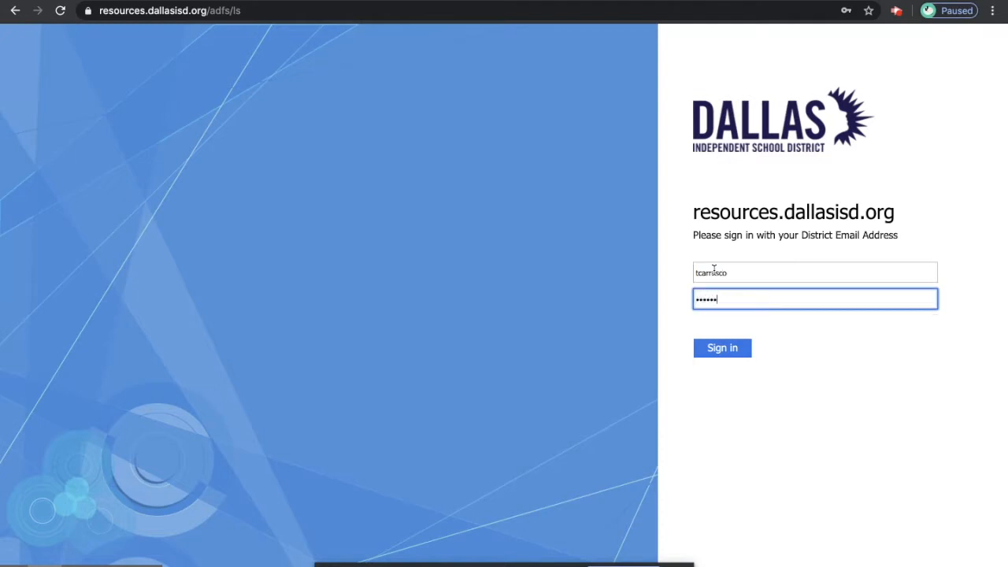
key(Return)
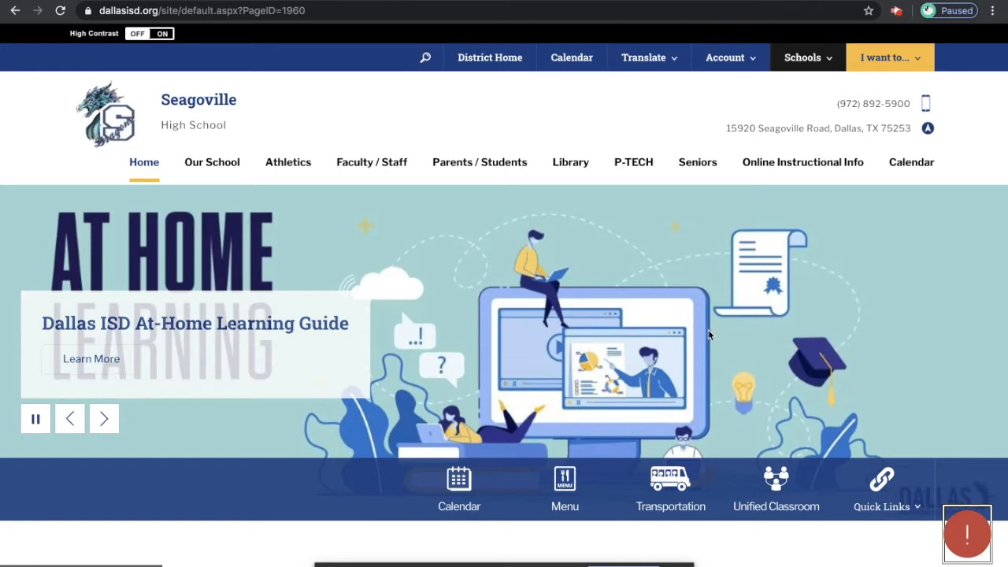
From the account options, open Practice Website in the Faculty / Staff Directory
click(732, 63)
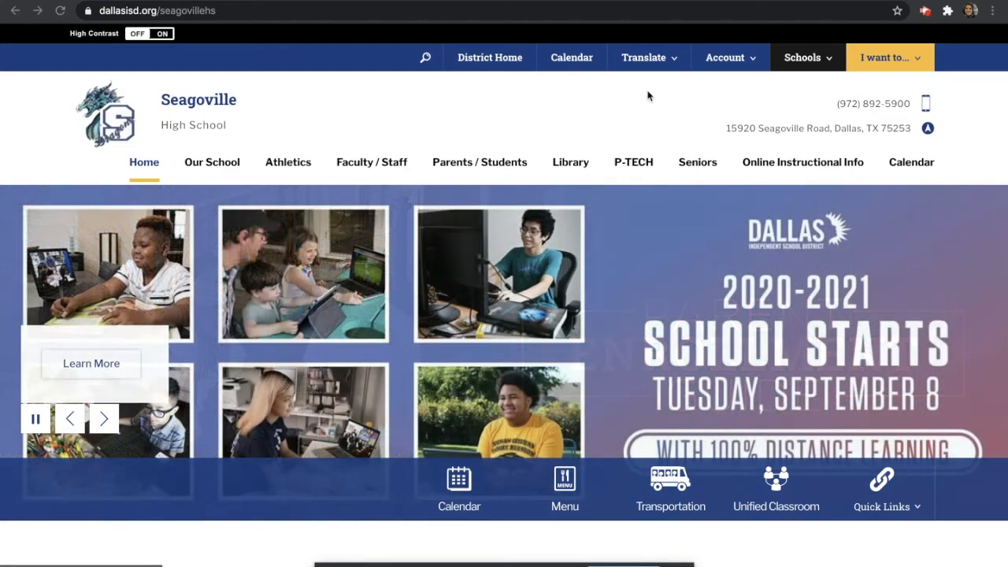
click(364, 169)
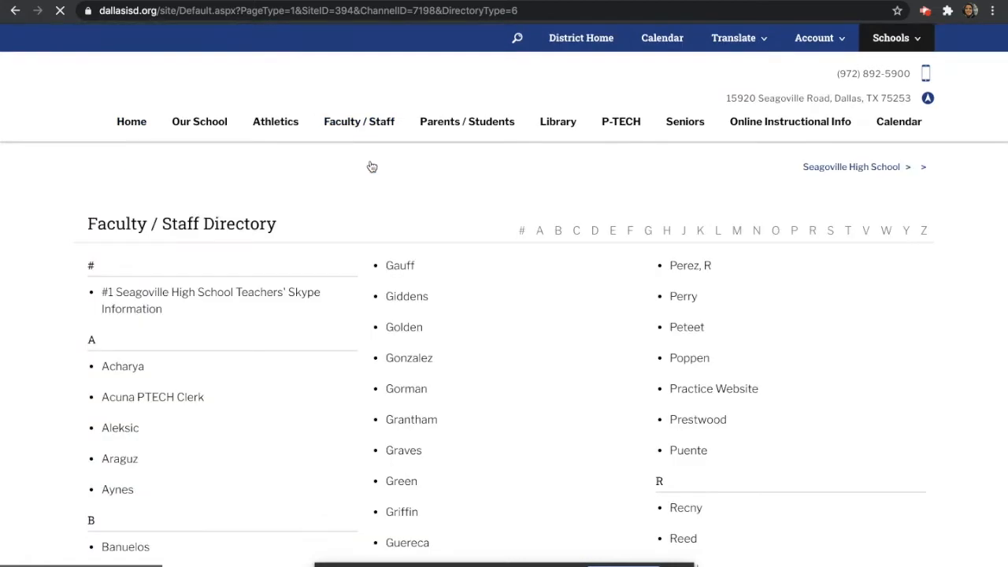
click(718, 431)
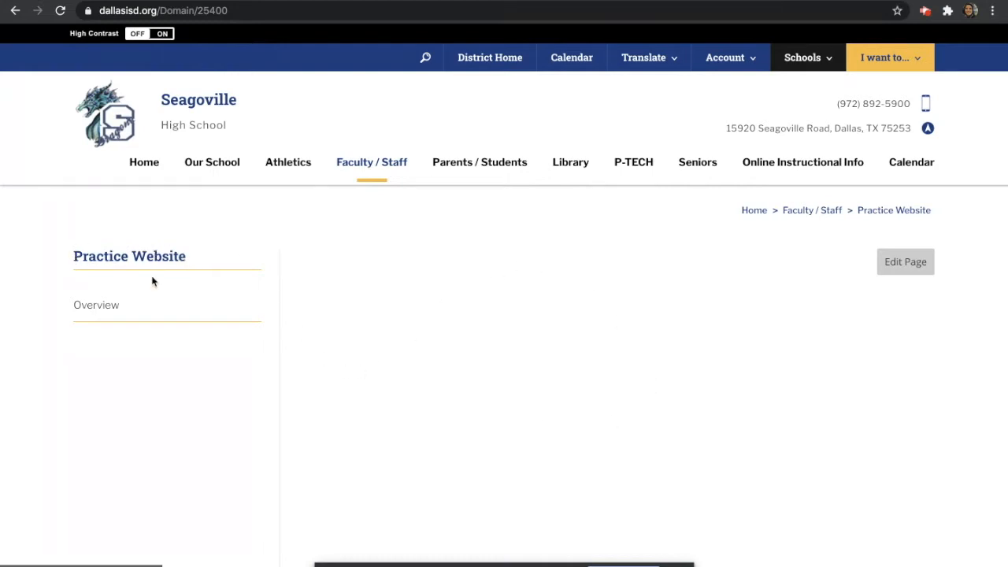
Open the Overview page in the editor and apply the two-column layout
click(115, 313)
click(906, 263)
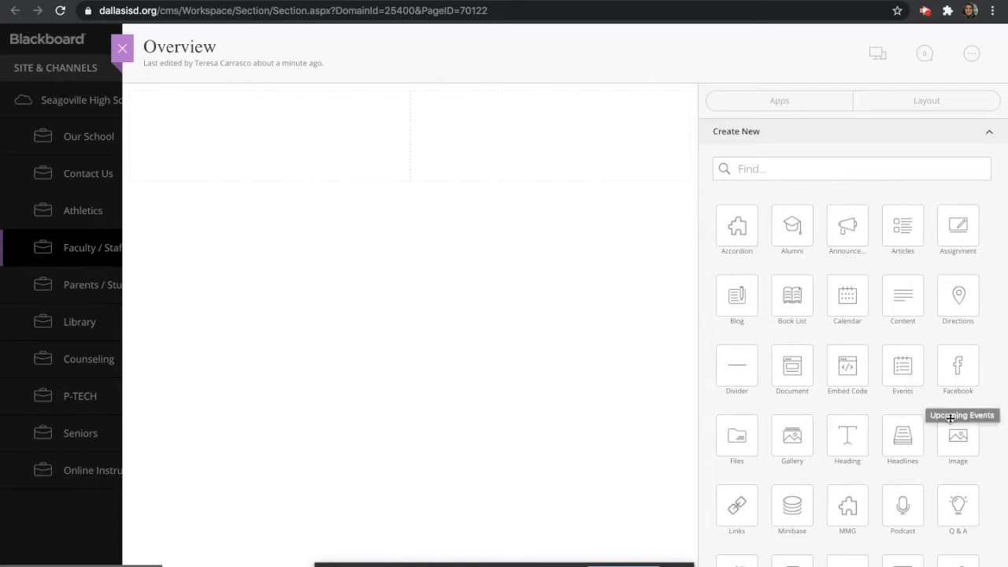
click(917, 100)
click(742, 170)
click(785, 159)
click(742, 160)
click(743, 159)
click(783, 160)
click(794, 161)
click(780, 102)
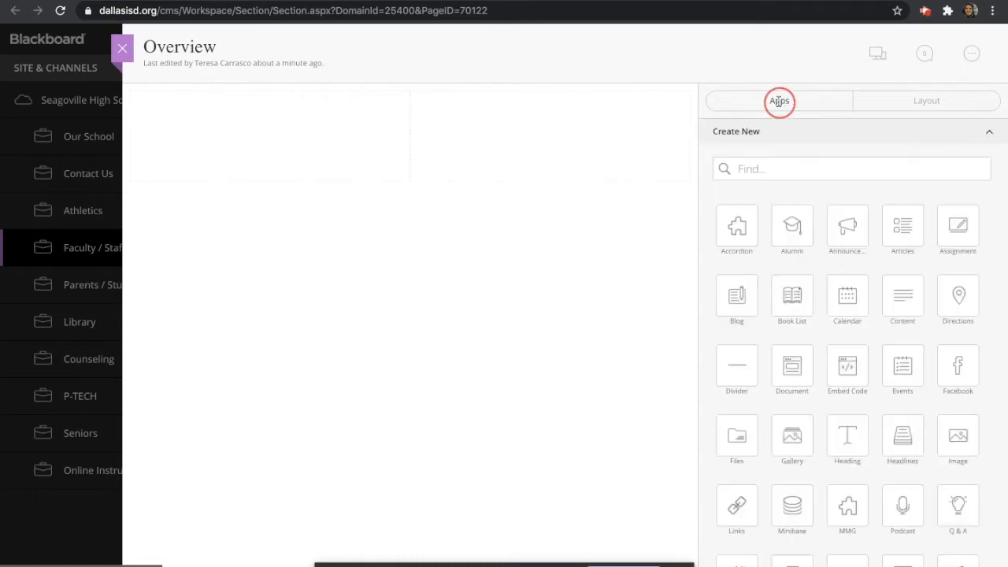
Add a left-column heading reading 'Teacher Name' at Title(H1) size and save it
mouse_move(847, 436)
mouse_down()
mouse_move(440, 221)
mouse_move(315, 106)
mouse_move(315, 117)
mouse_up()
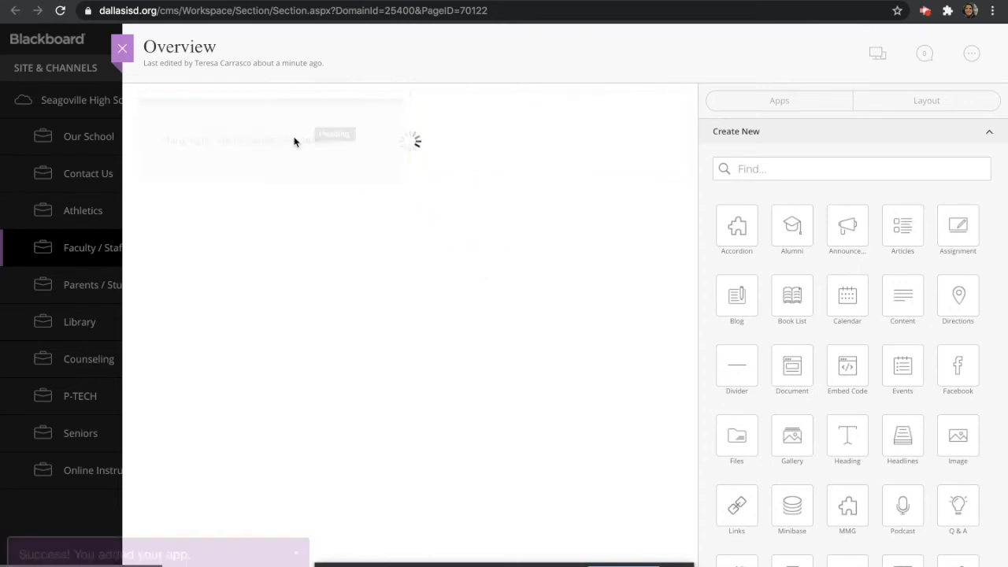
click(269, 146)
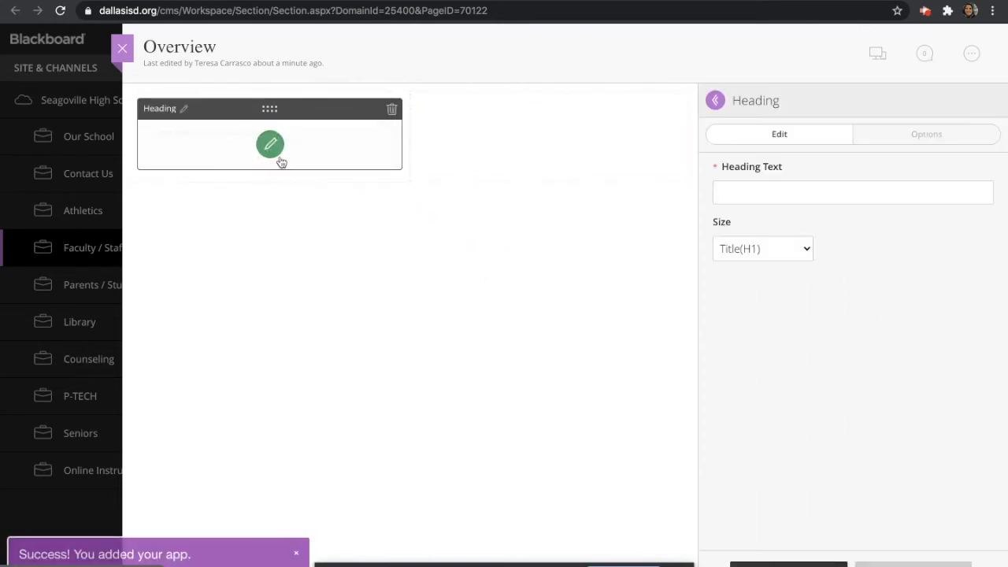
click(756, 191)
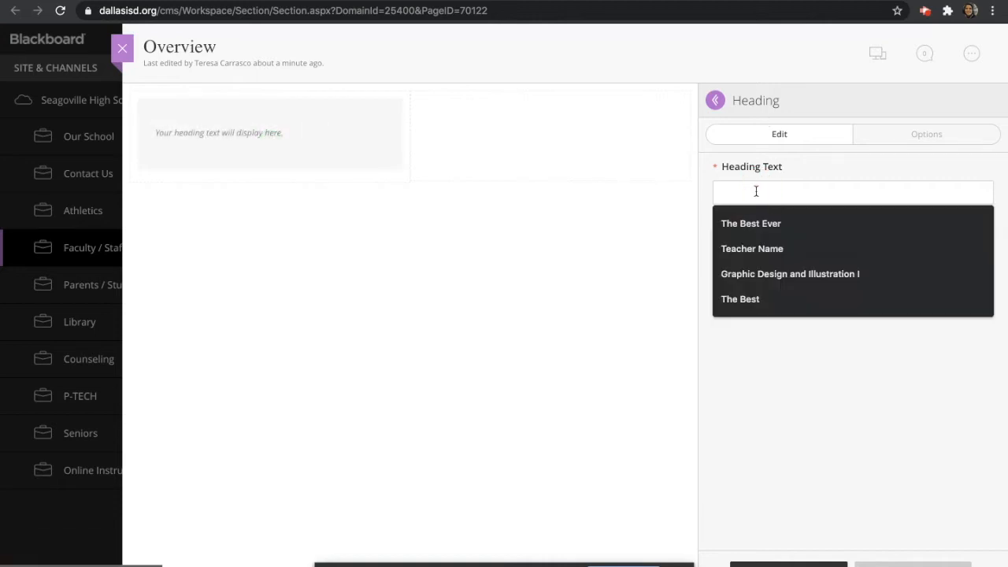
click(759, 248)
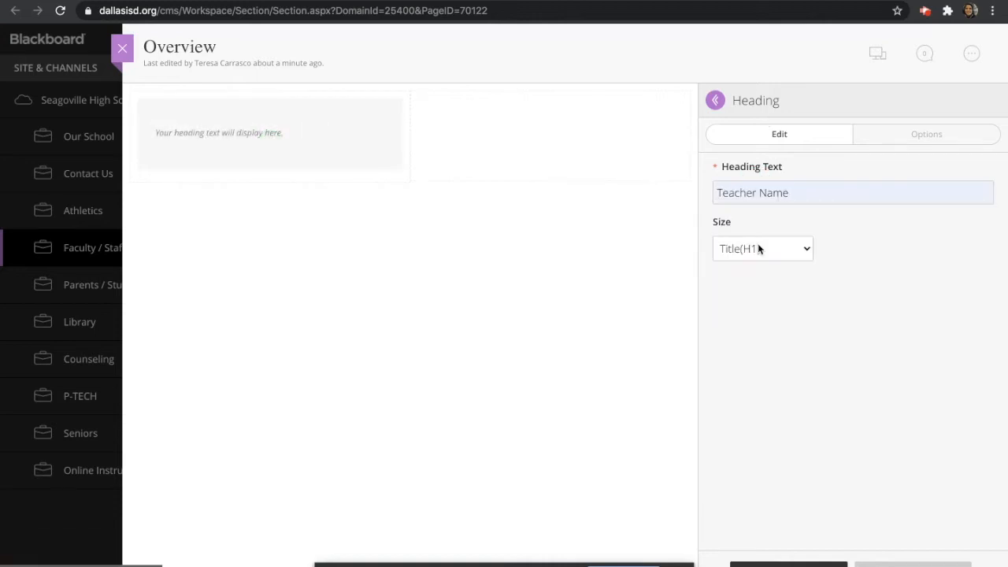
click(796, 248)
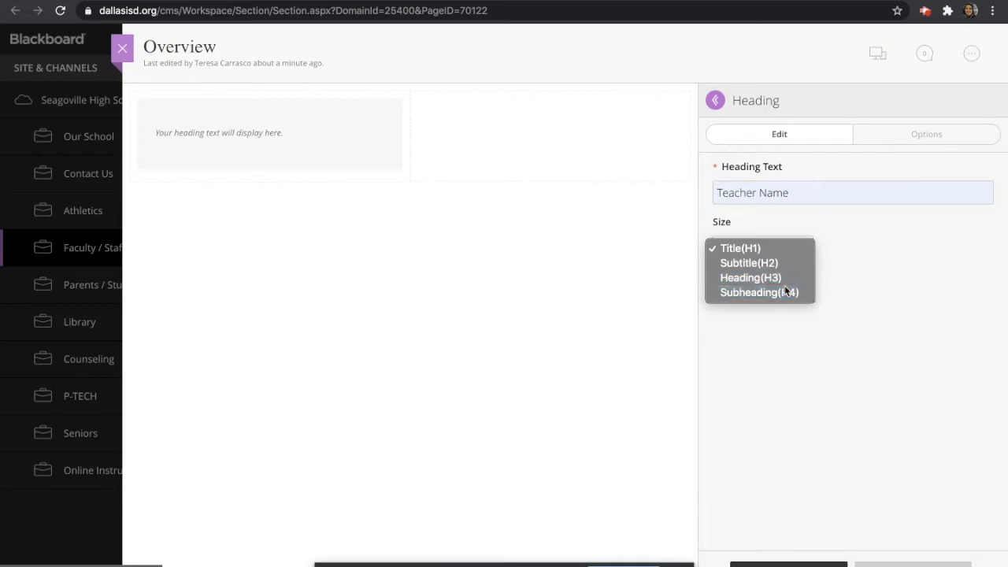
click(786, 288)
click(798, 249)
click(775, 206)
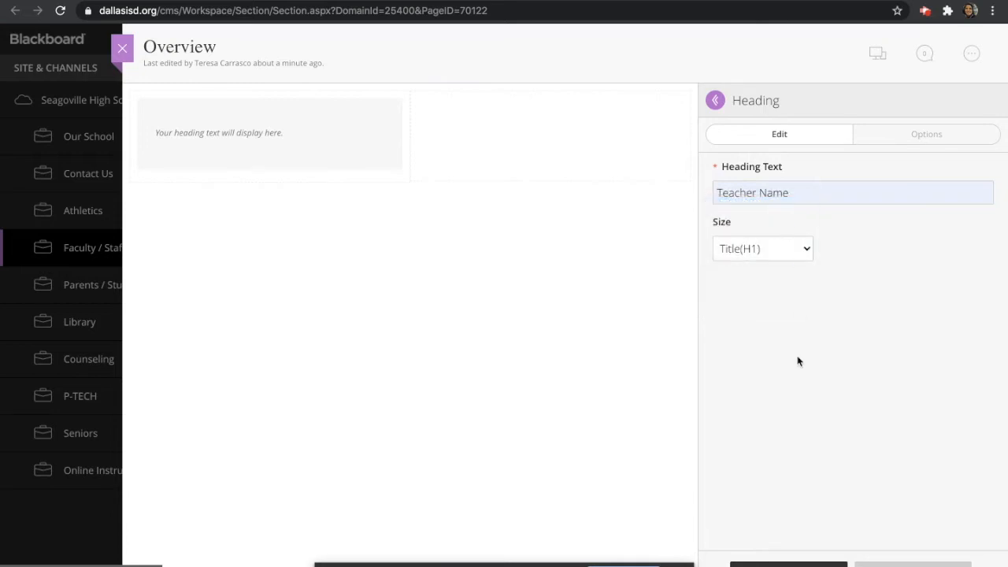
click(778, 562)
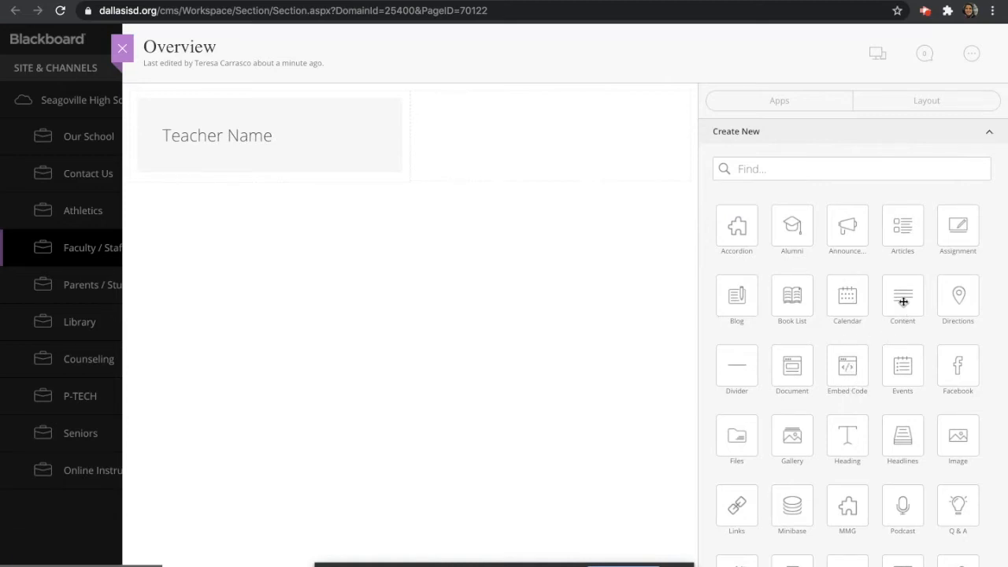
Add a right-column content block and type the labels Email:, Tutoring: and Google Classroom Codes:
drag(903, 299, 591, 189)
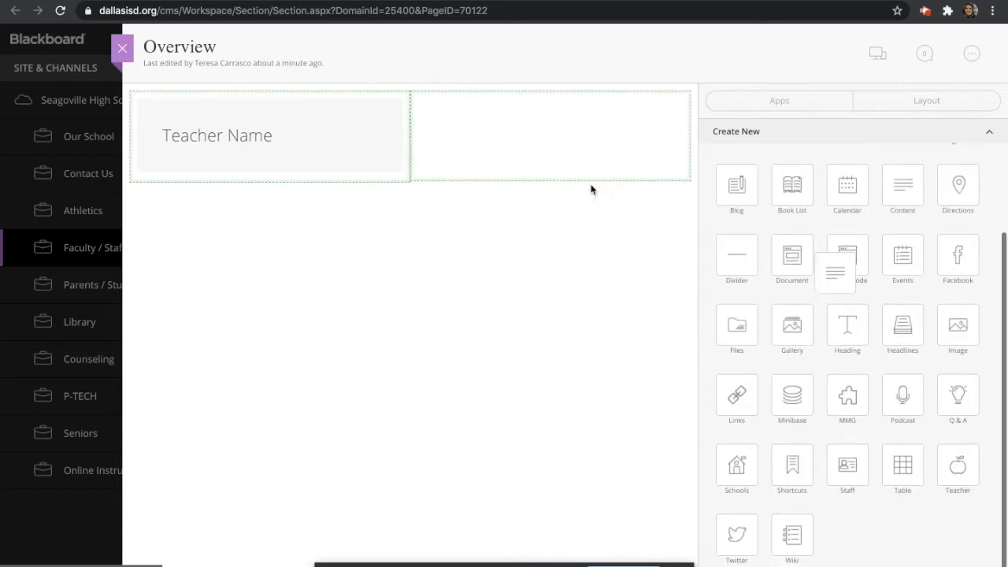
drag(902, 186, 621, 129)
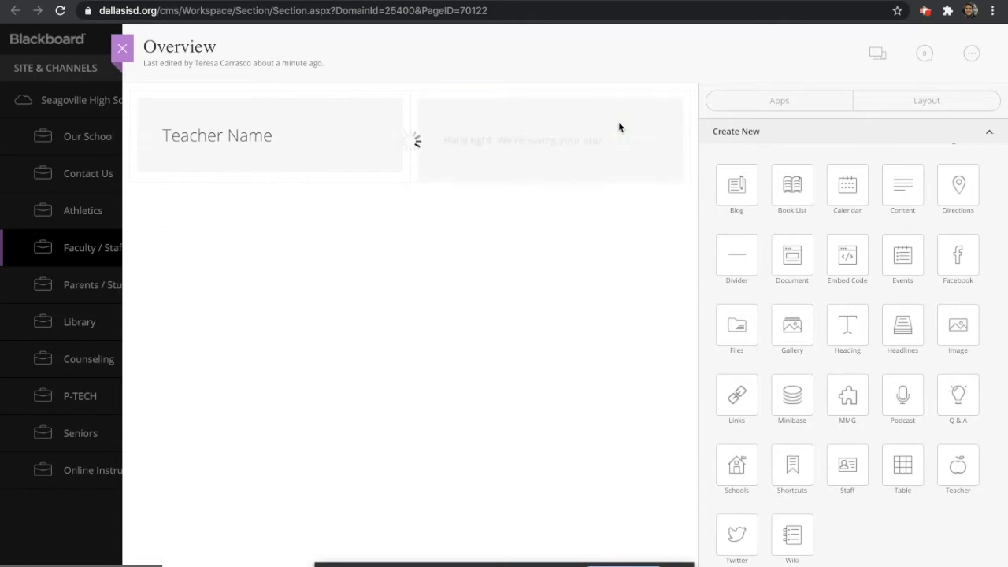
click(552, 145)
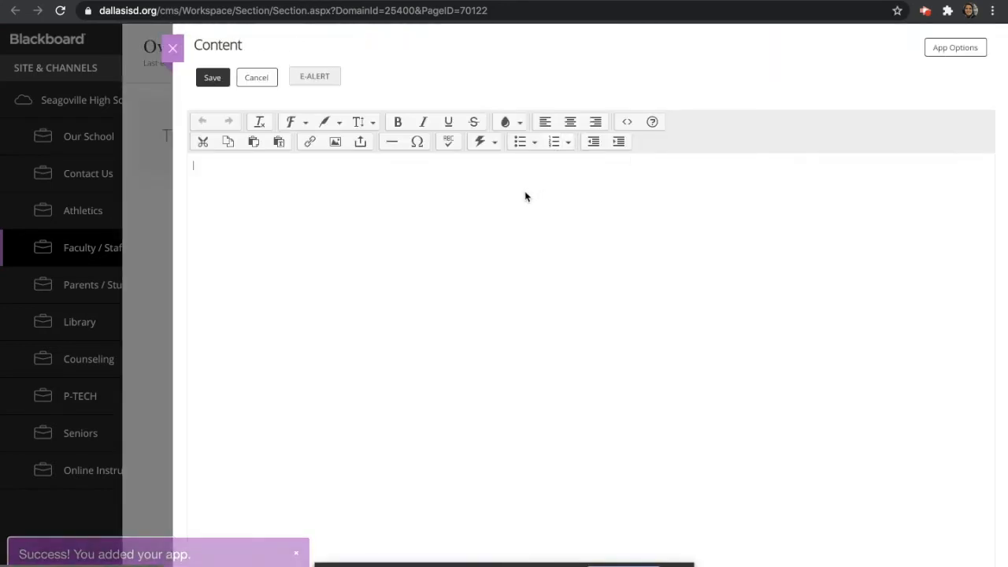
text(Email:)
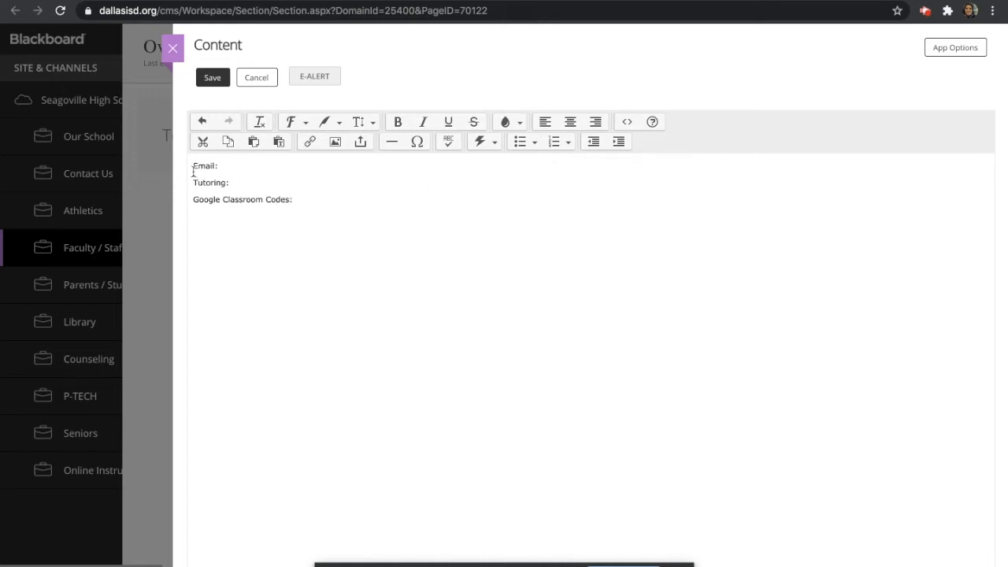
Make the Email: label a steel-blue Title(H1) heading
drag(218, 163, 177, 167)
click(372, 122)
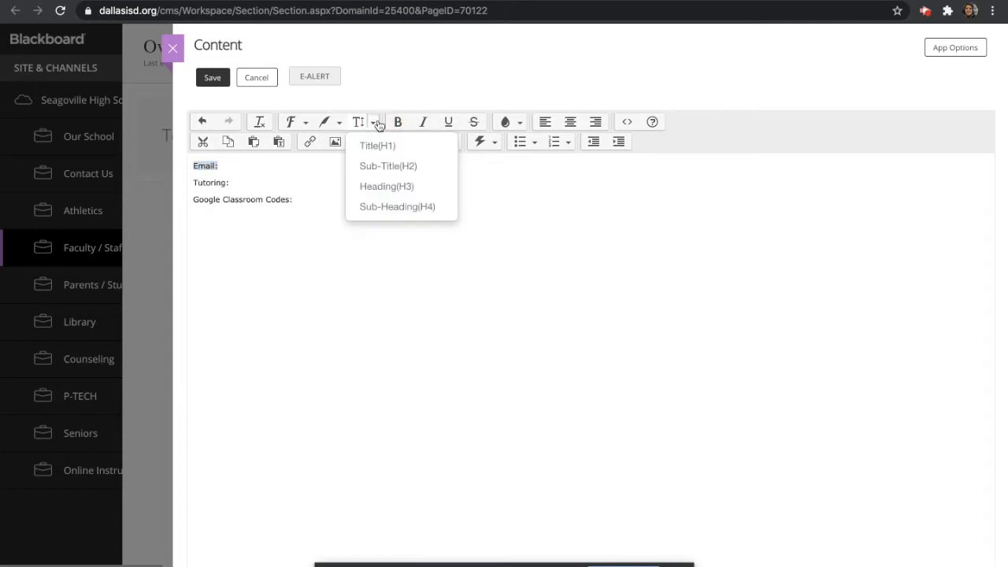
click(386, 170)
click(372, 122)
click(383, 186)
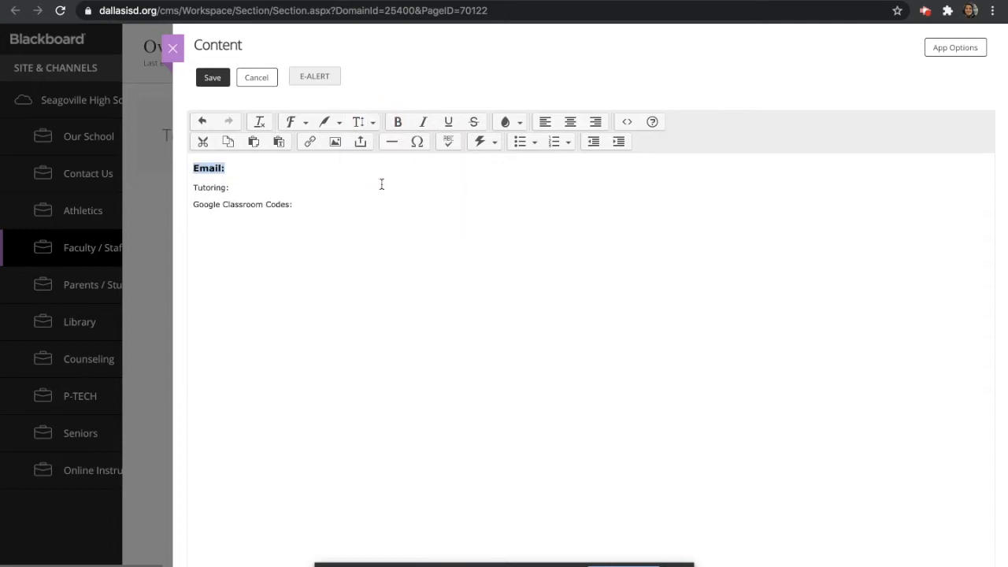
click(371, 122)
click(403, 146)
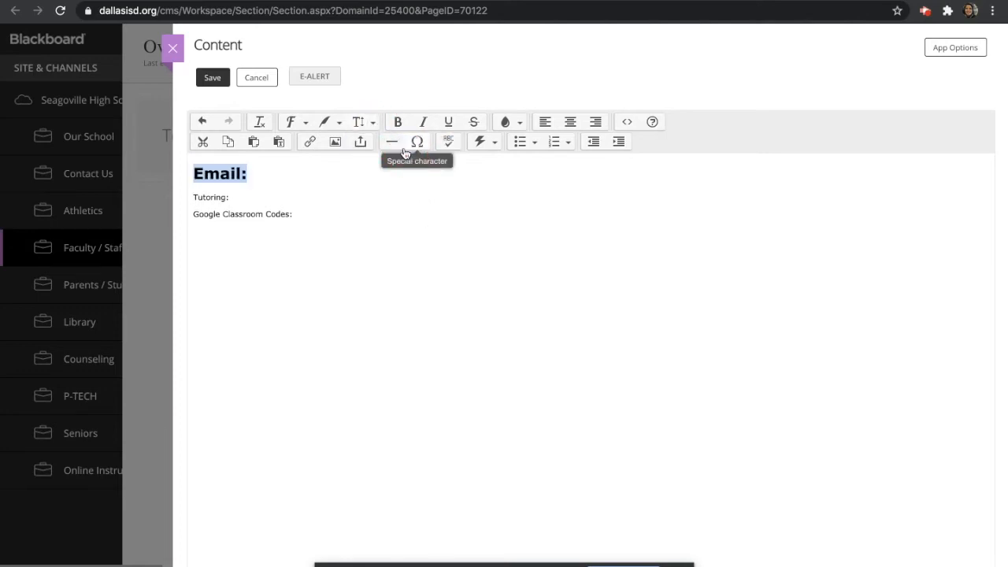
click(507, 122)
click(519, 122)
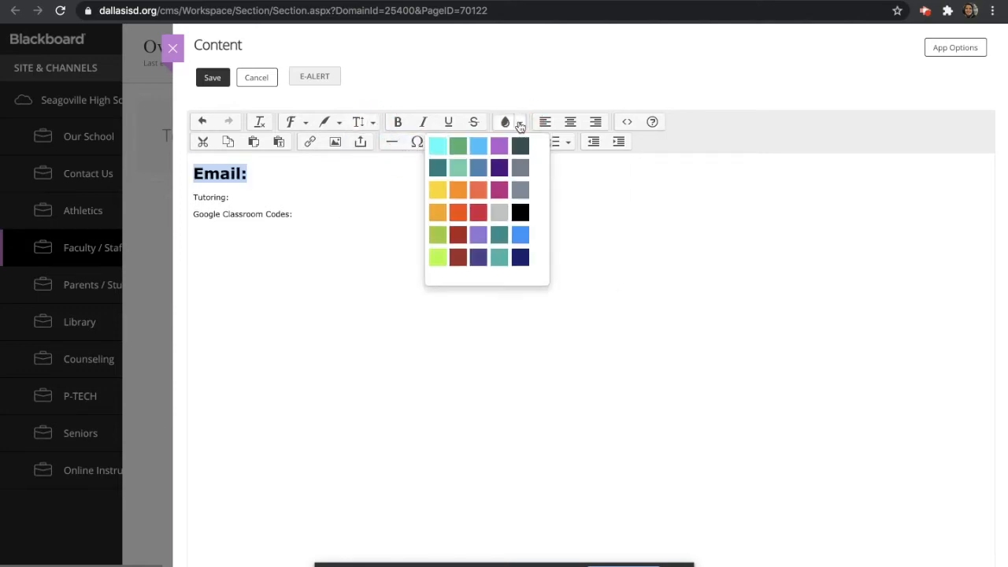
click(488, 169)
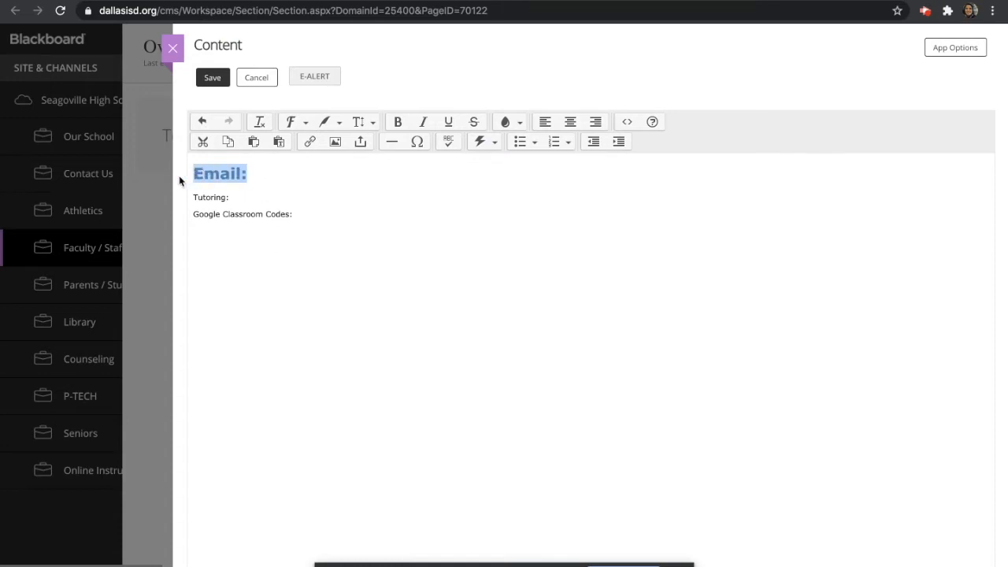
Save the content block and close the content editor back to the Overview page
drag(237, 195, 187, 199)
click(262, 184)
drag(313, 217, 185, 214)
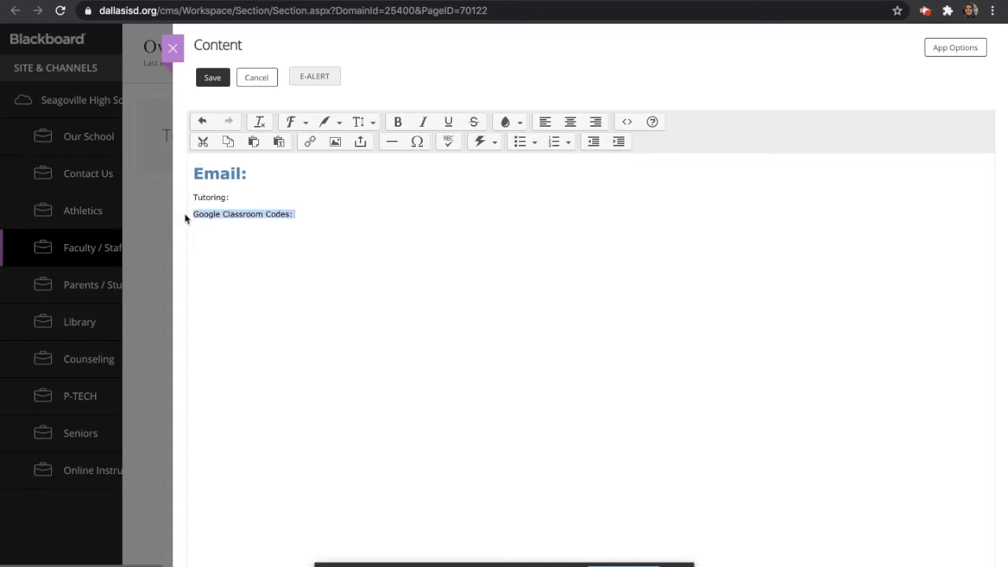
click(214, 78)
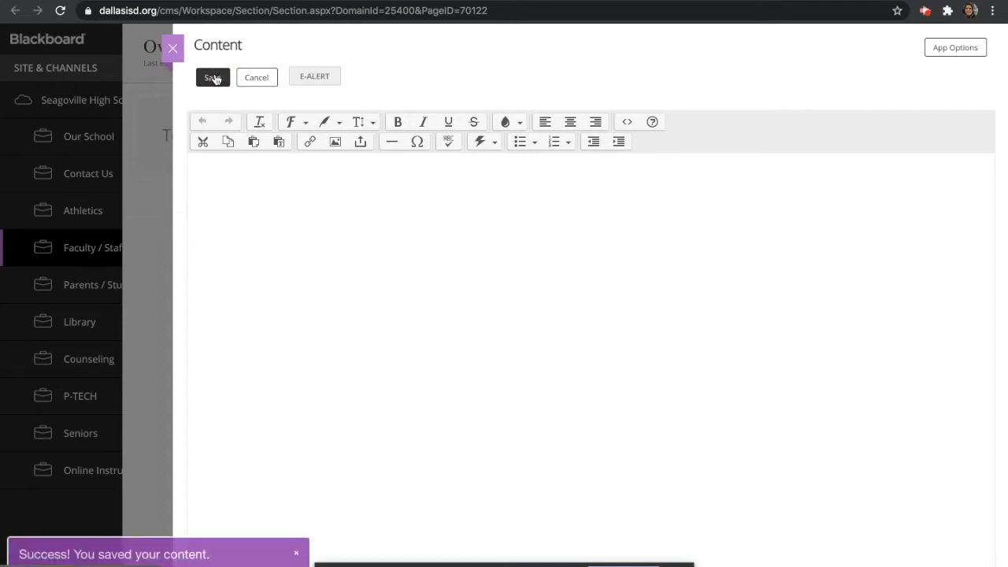
click(174, 49)
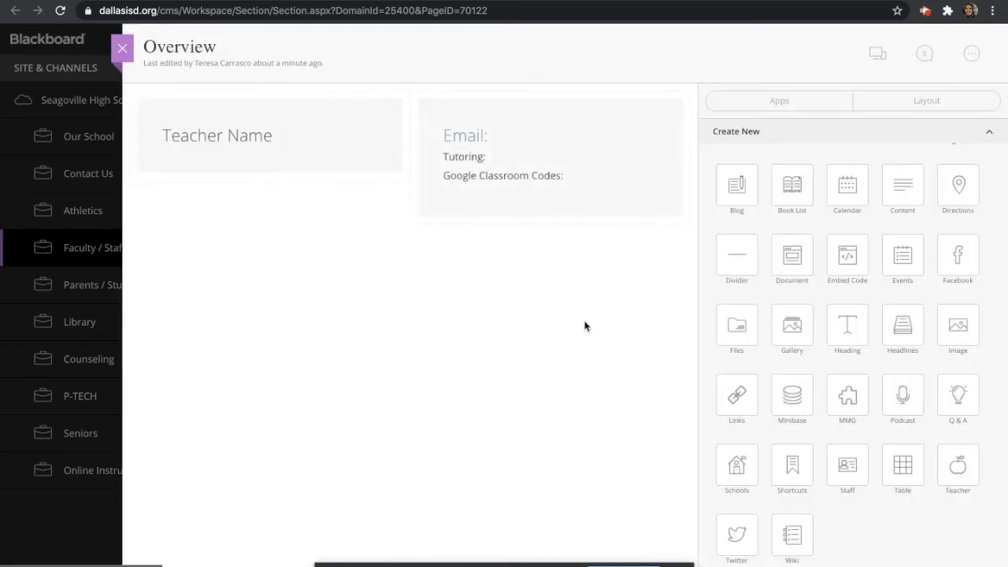
Add an image block and load the tux-161406_1280.png penguin picture into it
drag(961, 324, 489, 237)
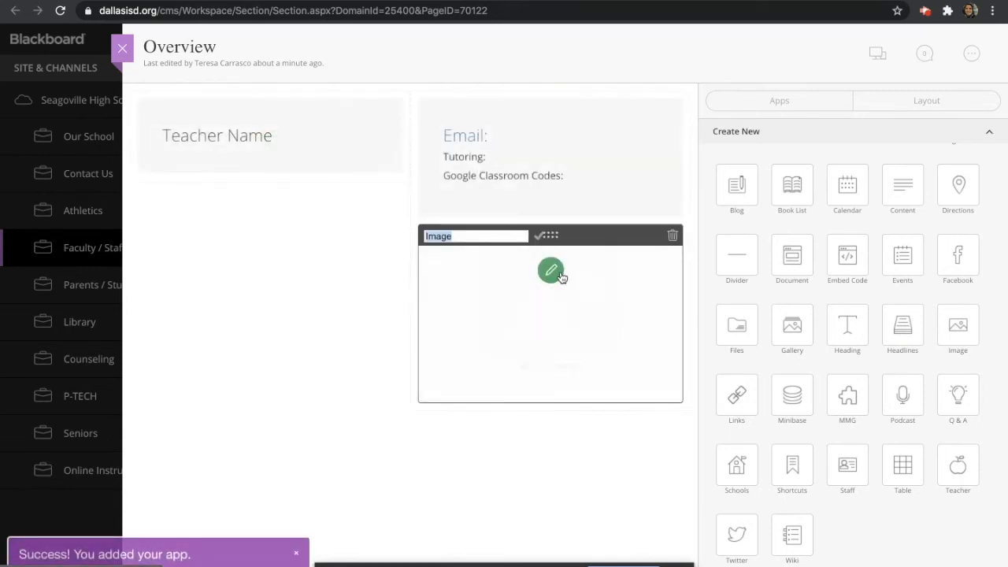
click(555, 273)
mouse_move(583, 293)
click(758, 218)
click(574, 157)
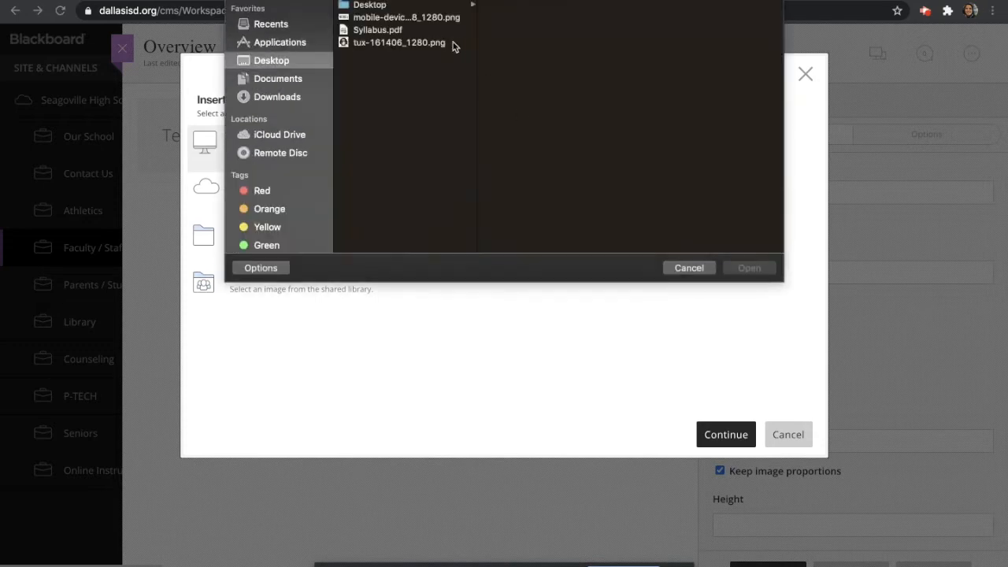
click(422, 42)
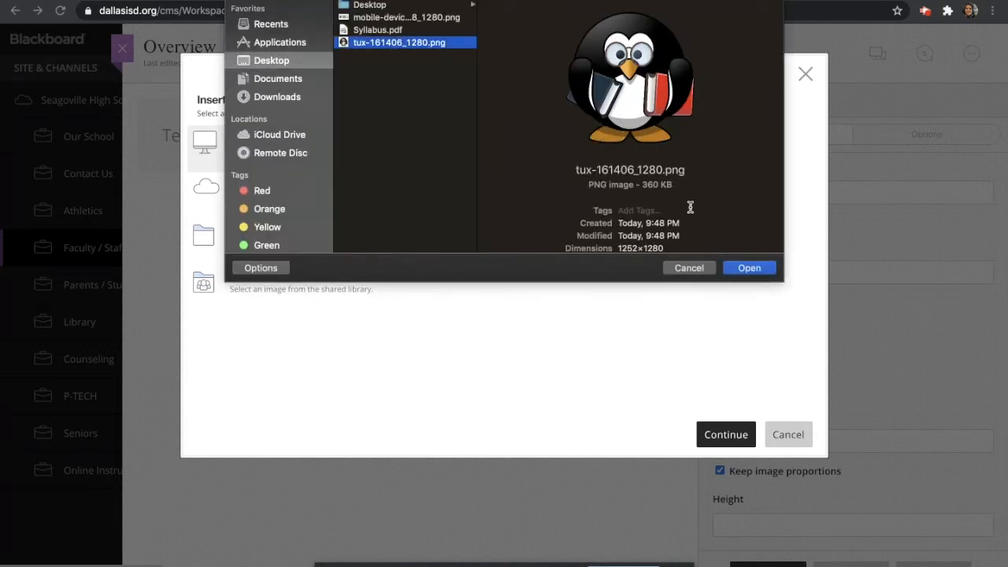
click(748, 269)
click(726, 433)
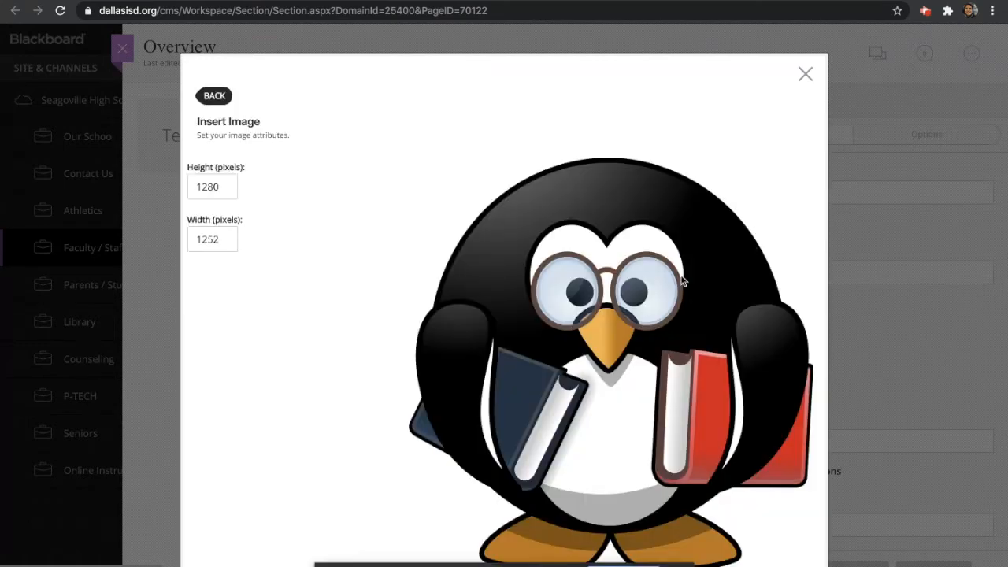
Set the image height to 300 pixels, insert it, and begin its alternative text
drag(227, 182, 165, 182)
key(BackSpace)
text(300)
scroll(445, 360, down, 1)
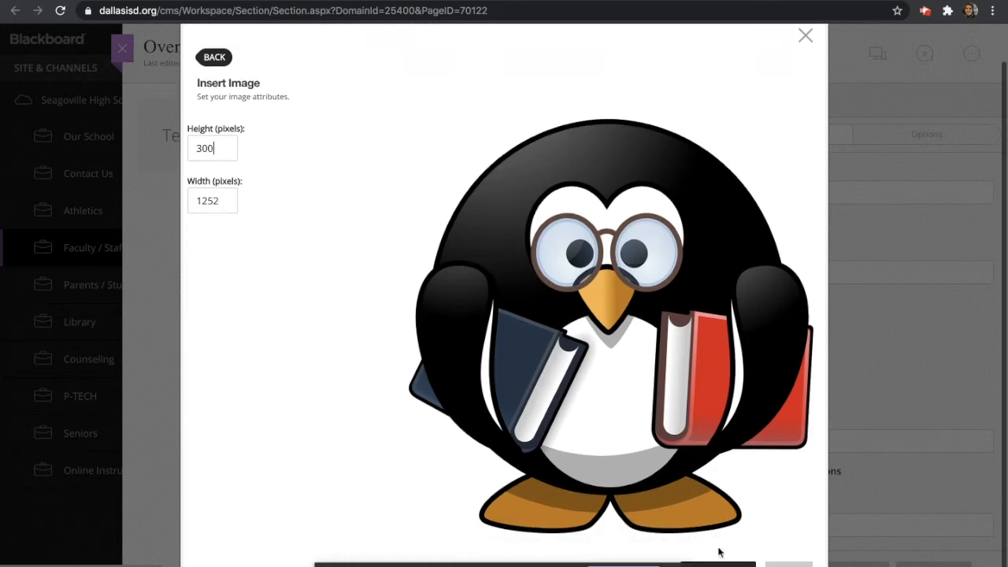
click(720, 560)
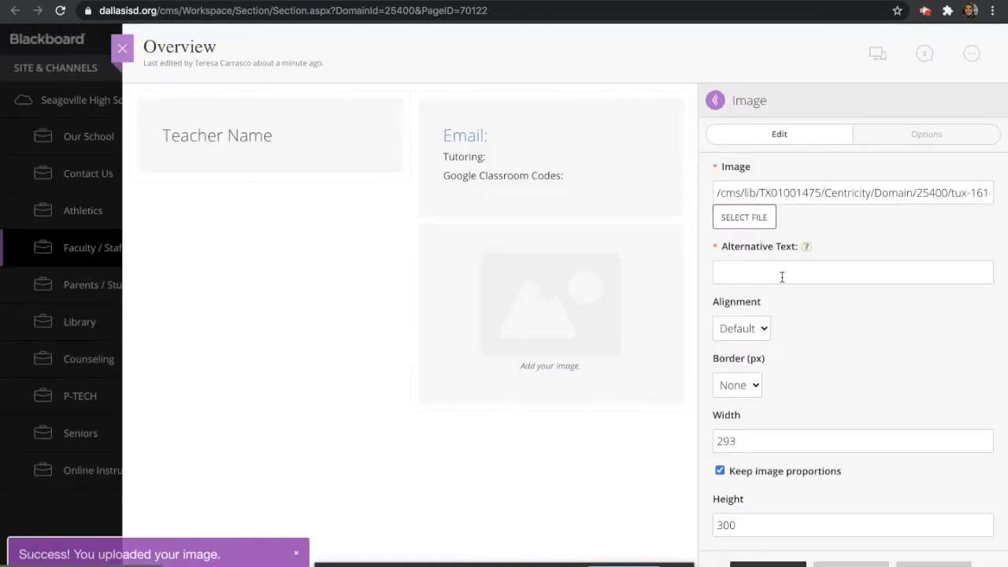
click(782, 277)
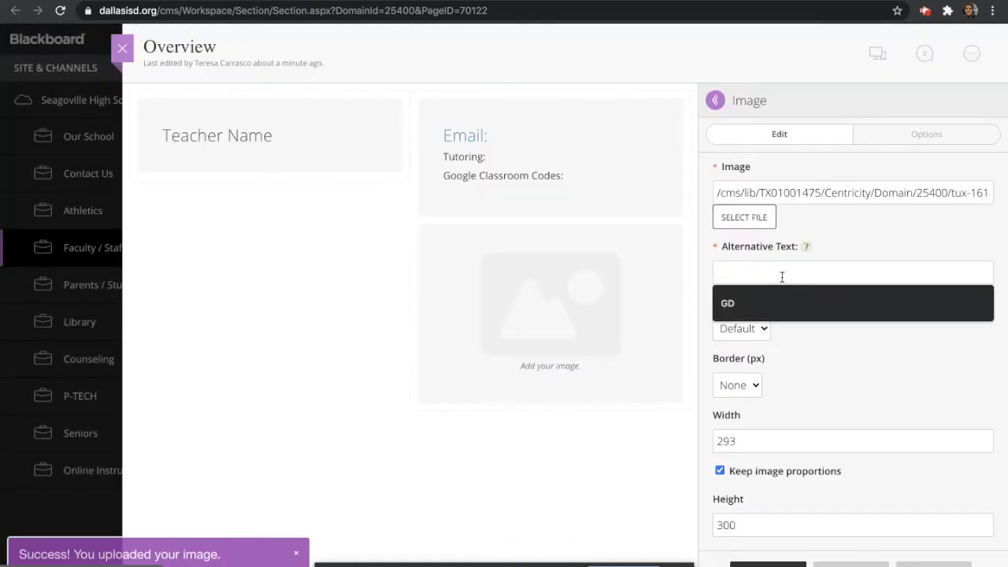
text(Im)
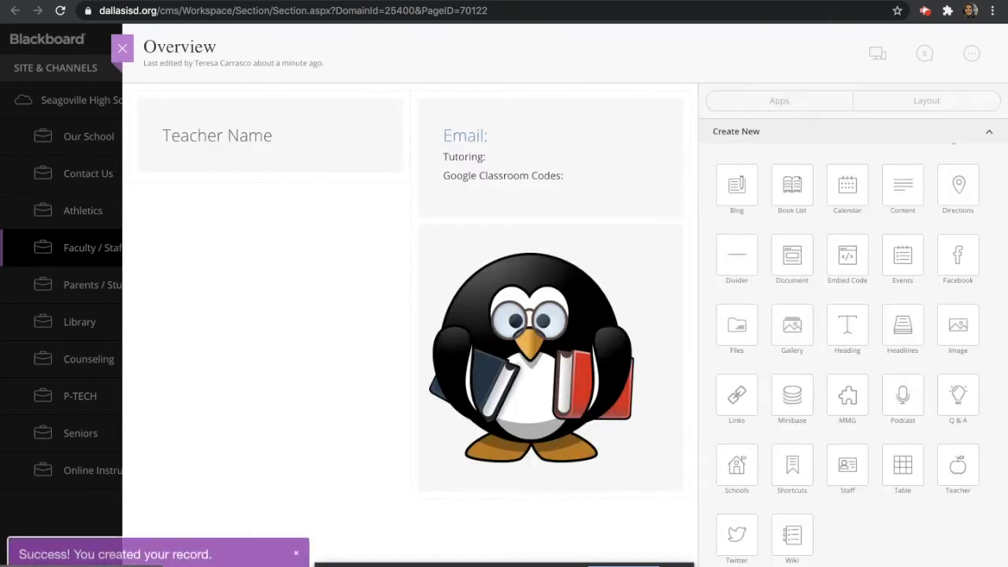
Move the penguin image into the left column, with Teacher Name above it
mouse_move(596, 322)
drag(582, 238, 300, 195)
drag(476, 235, 482, 148)
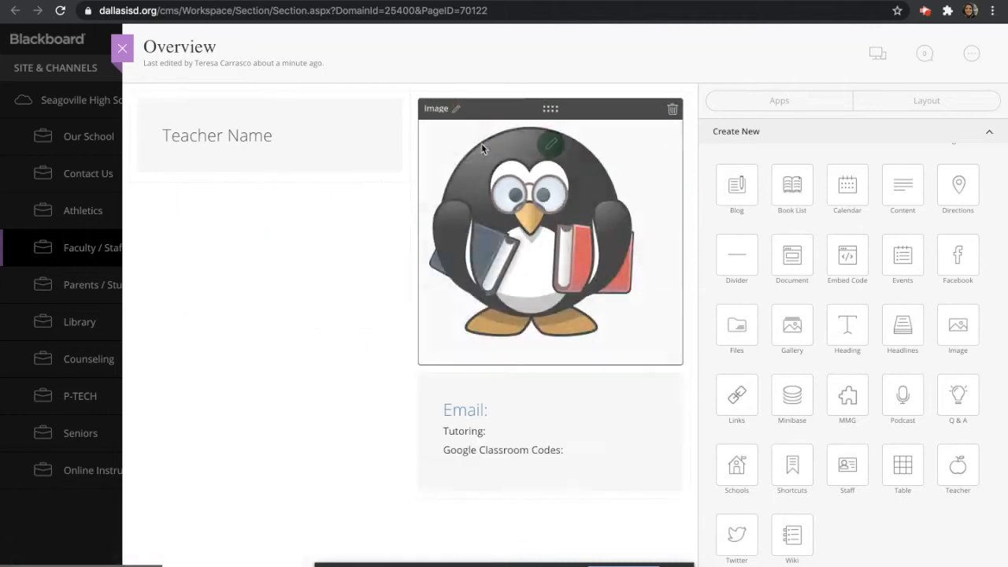
drag(472, 103, 286, 102)
drag(250, 378, 261, 71)
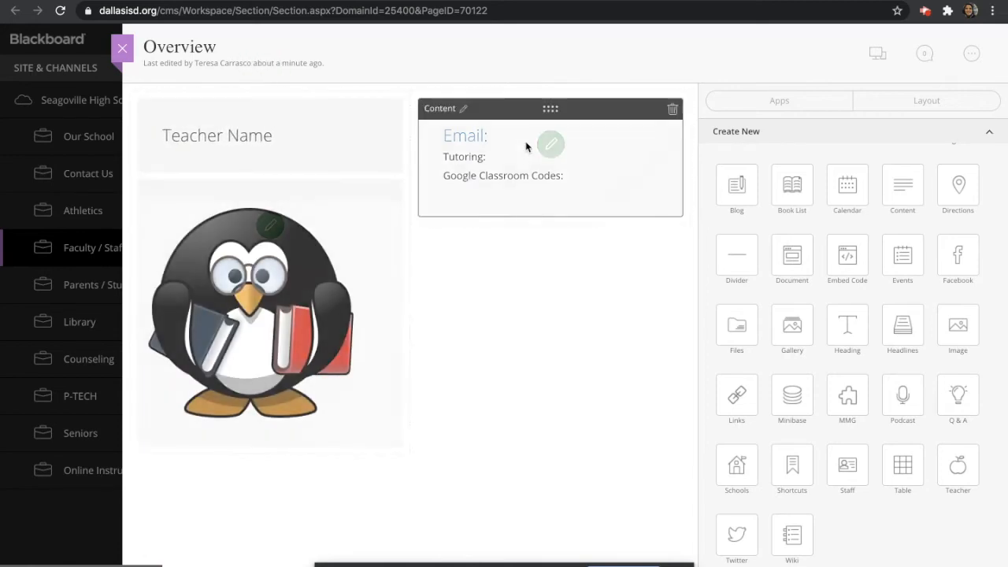
click(132, 1)
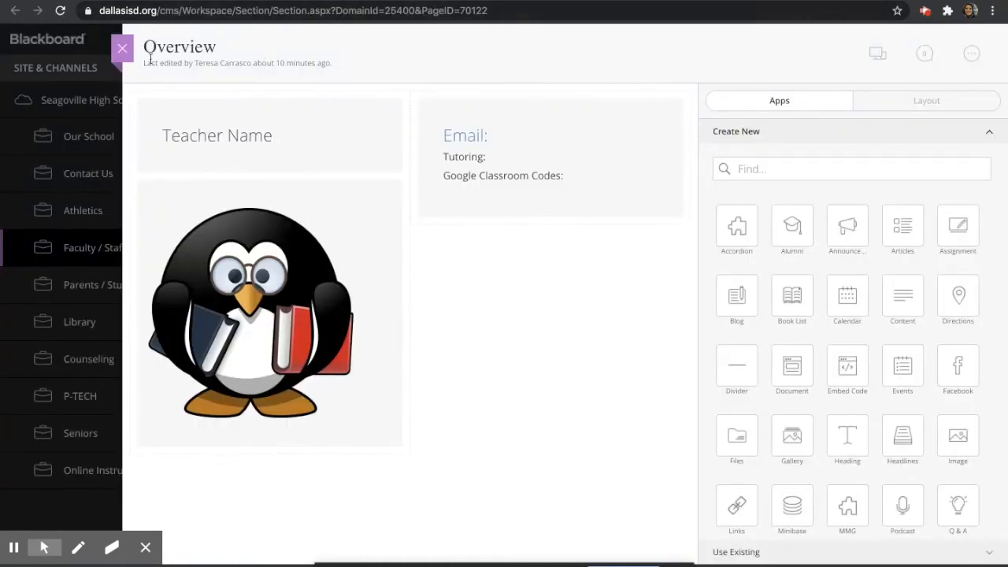
Close the Overview page editor to return to the Practice Website Section Workspace
click(123, 49)
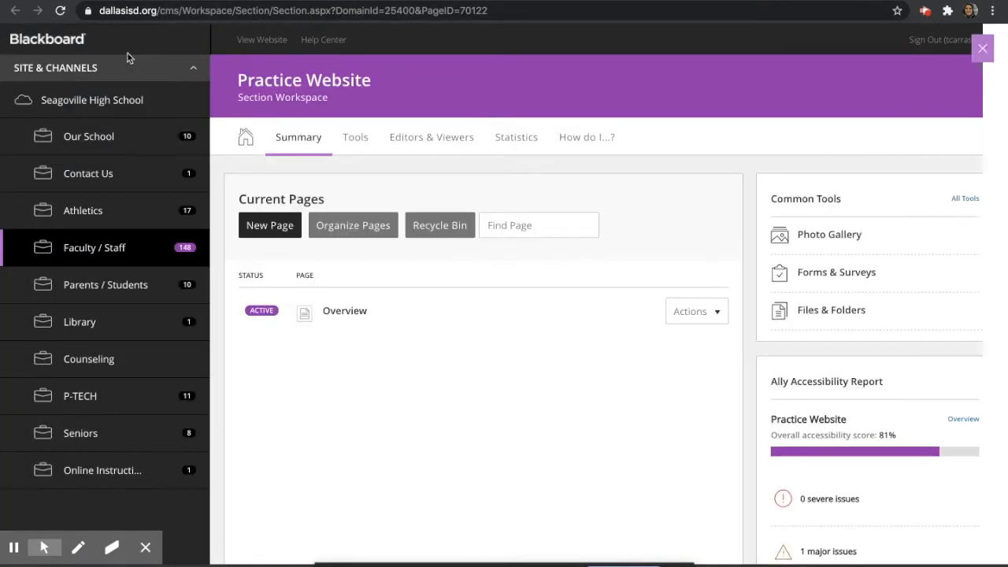
Create a new Content Page named 'Graphic Design' and open it
click(271, 225)
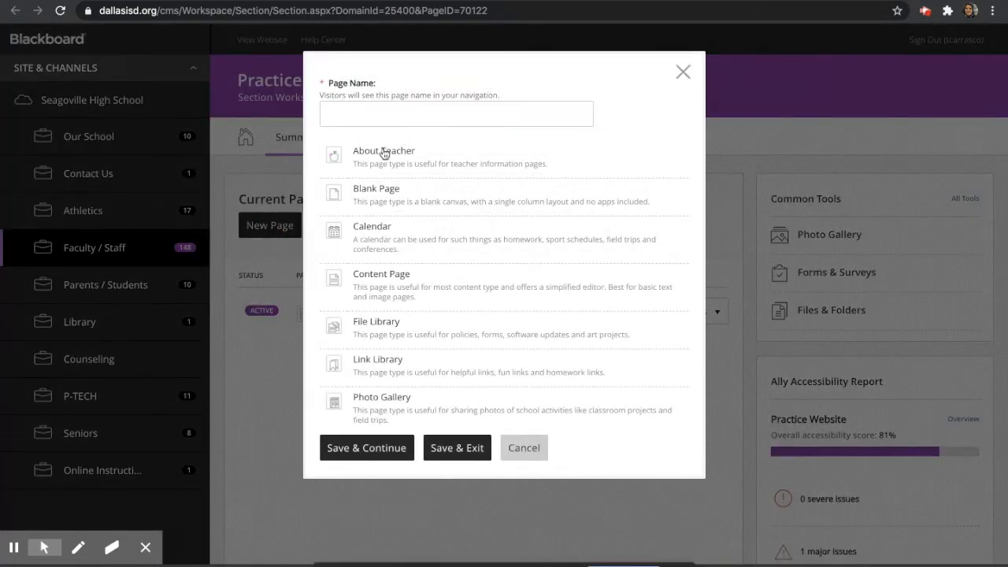
click(403, 278)
click(433, 115)
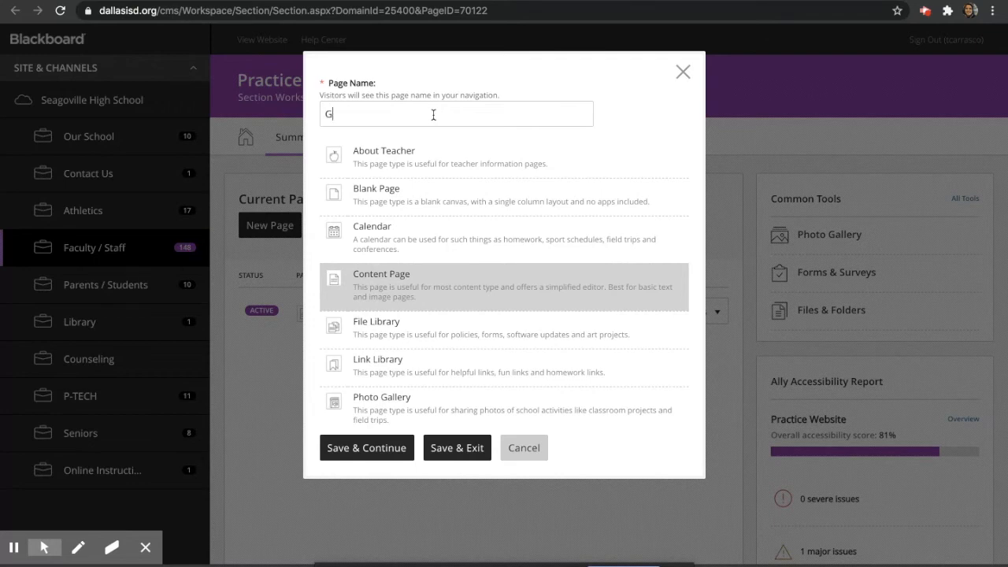
text(Graphic Design)
click(367, 448)
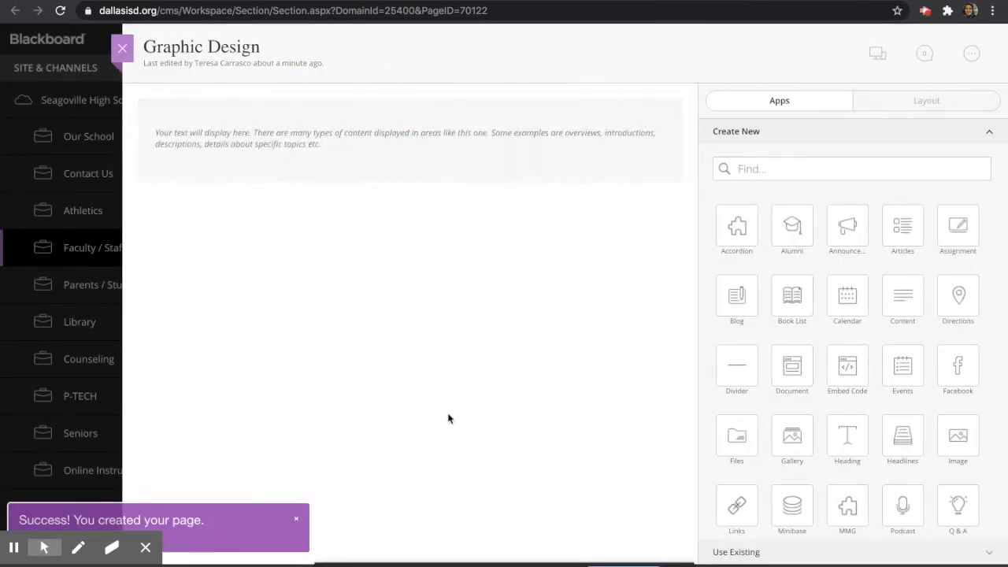
Add a Heading app reading 'Graphic Design and Illustration I' and save it
drag(848, 446, 533, 141)
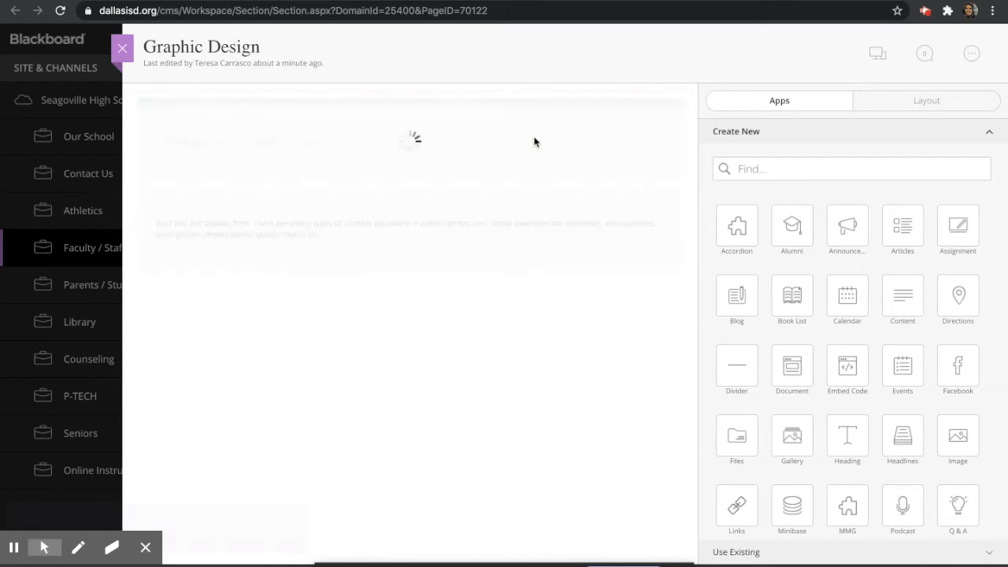
click(733, 189)
text(G)
click(806, 224)
click(778, 540)
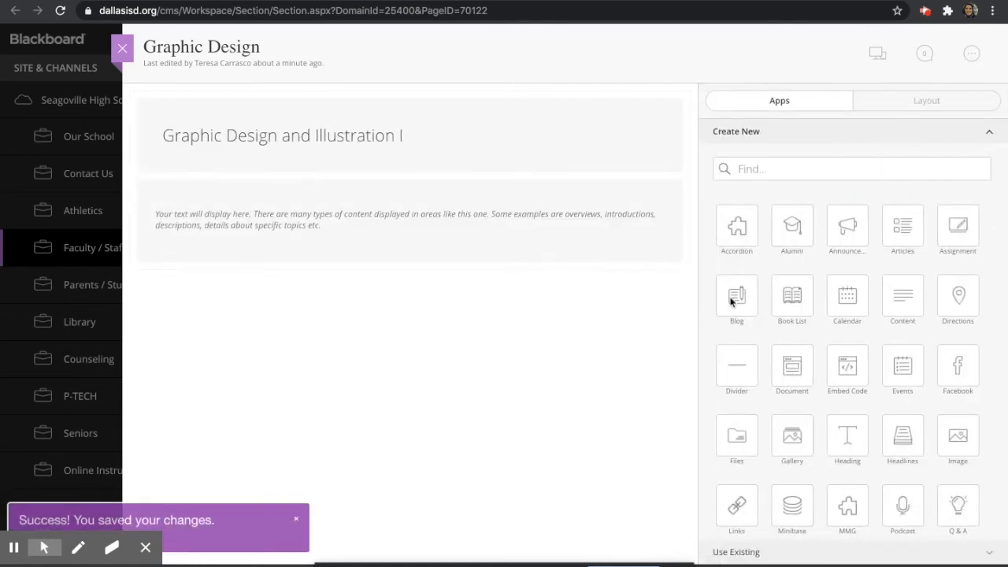
Add a Content app and type the 'Google Codes' list with period lines
drag(908, 309, 434, 237)
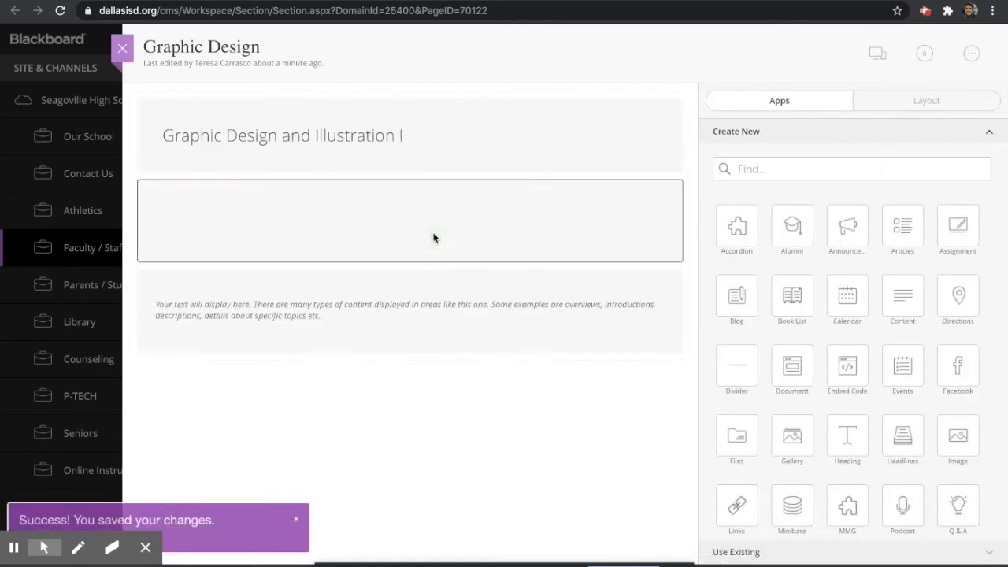
click(407, 227)
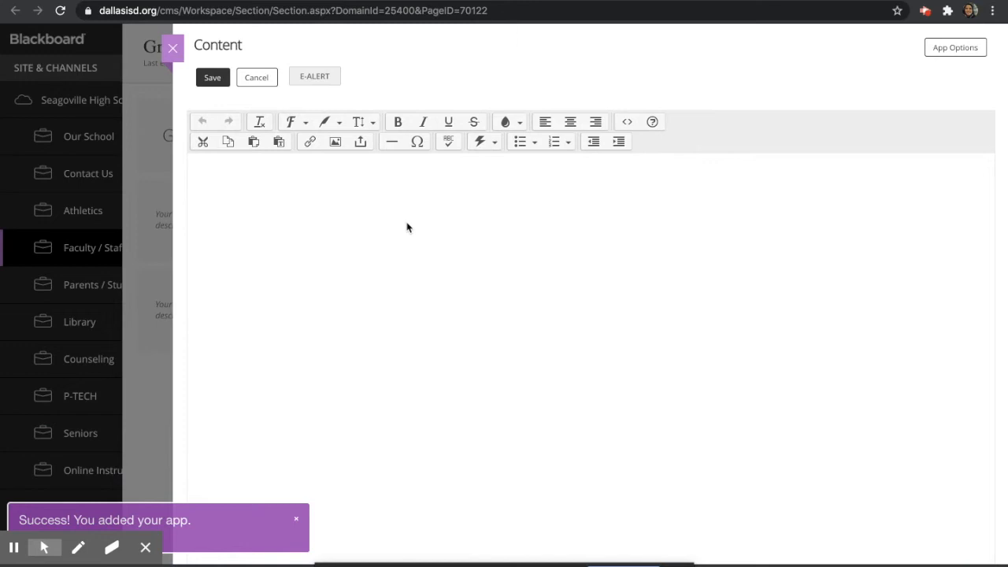
text(Google Codes:)
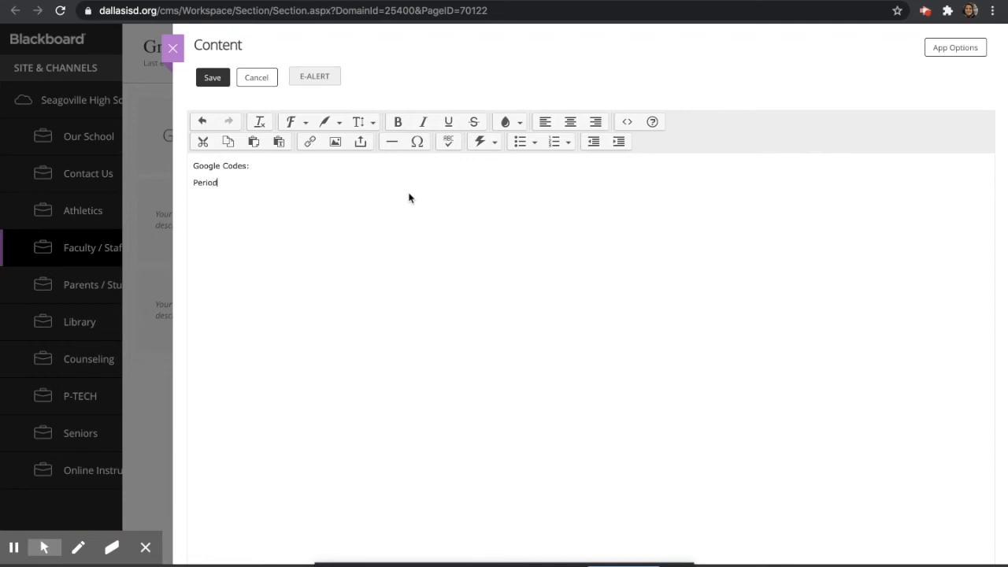
key(Return)
Copy the Google Classroom class page URL from the other browser tab
click(430, 2)
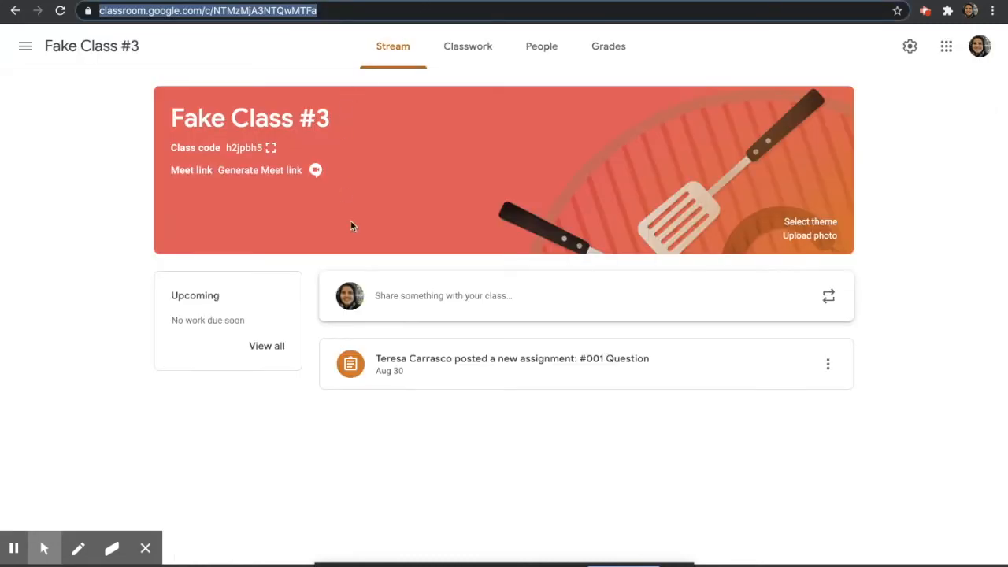
click(326, 44)
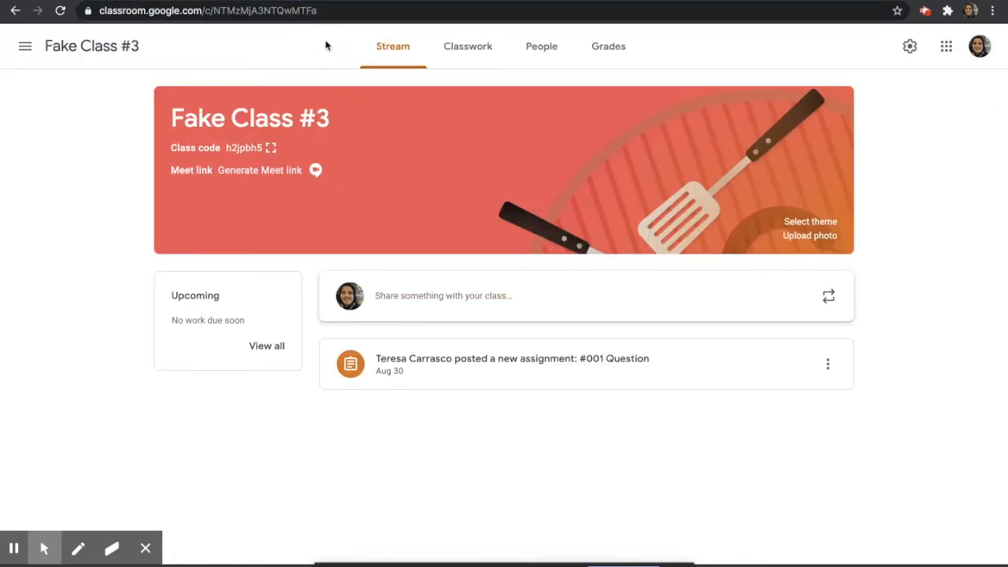
click(275, 6)
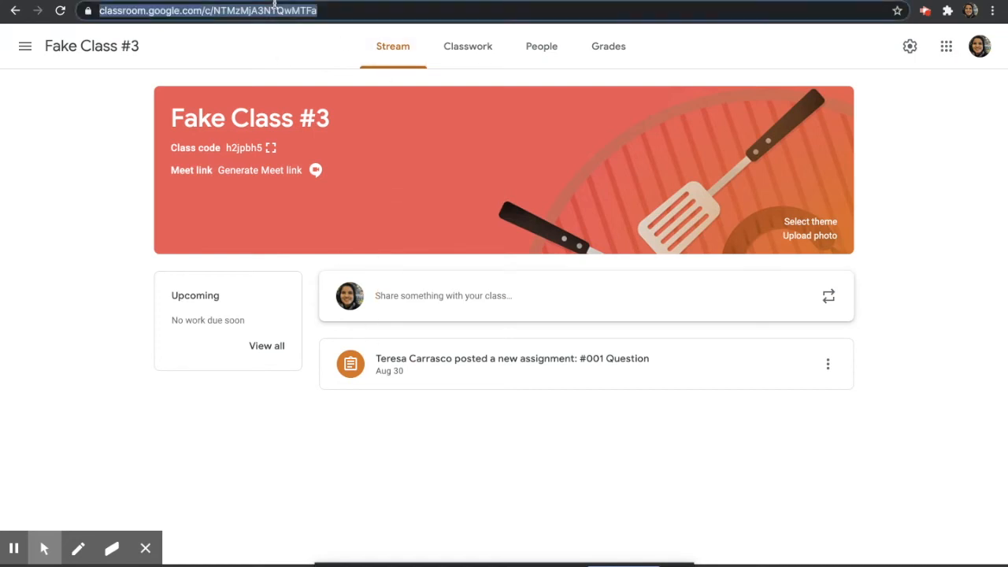
click(175, 2)
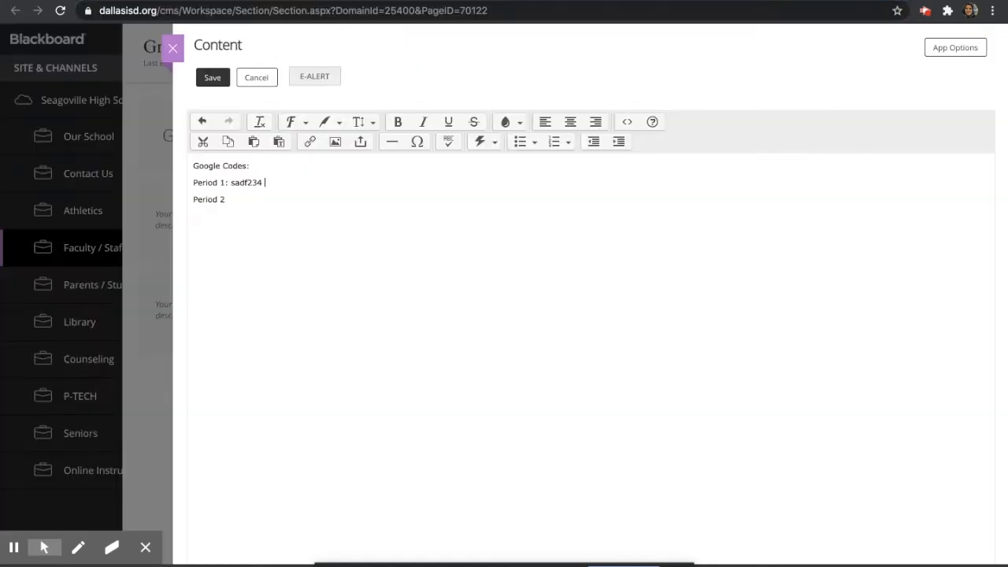
Insert a 'Click here for Google Classroom' web link using the pasted Classroom URL
click(310, 141)
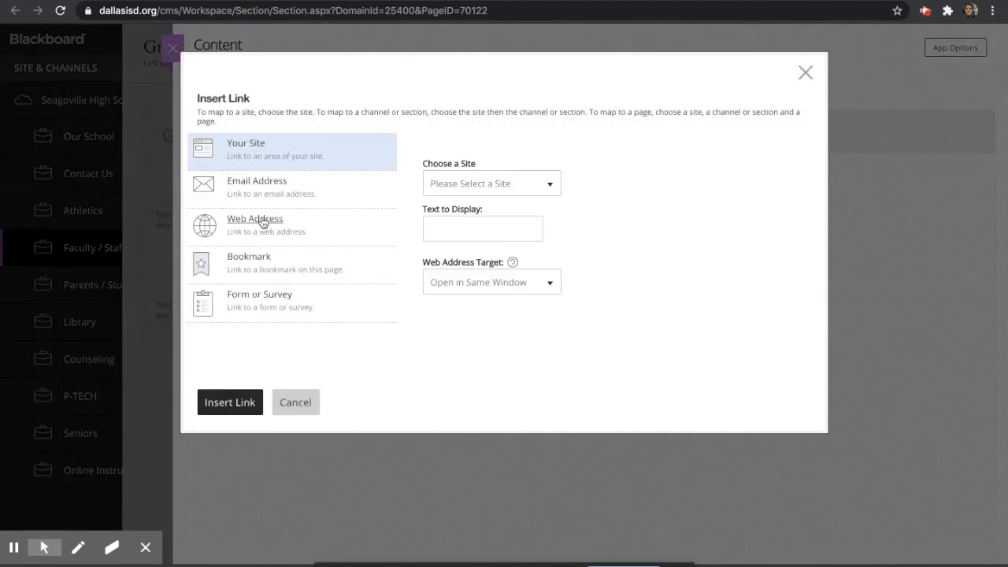
click(263, 222)
key(ctrl+v)
click(467, 228)
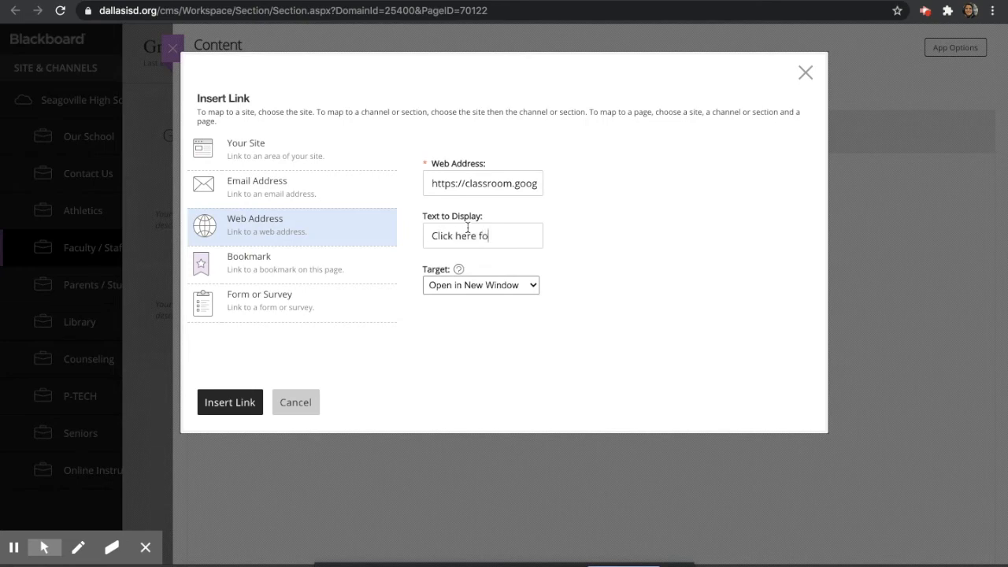
text(Click here for Google Classroom)
click(234, 402)
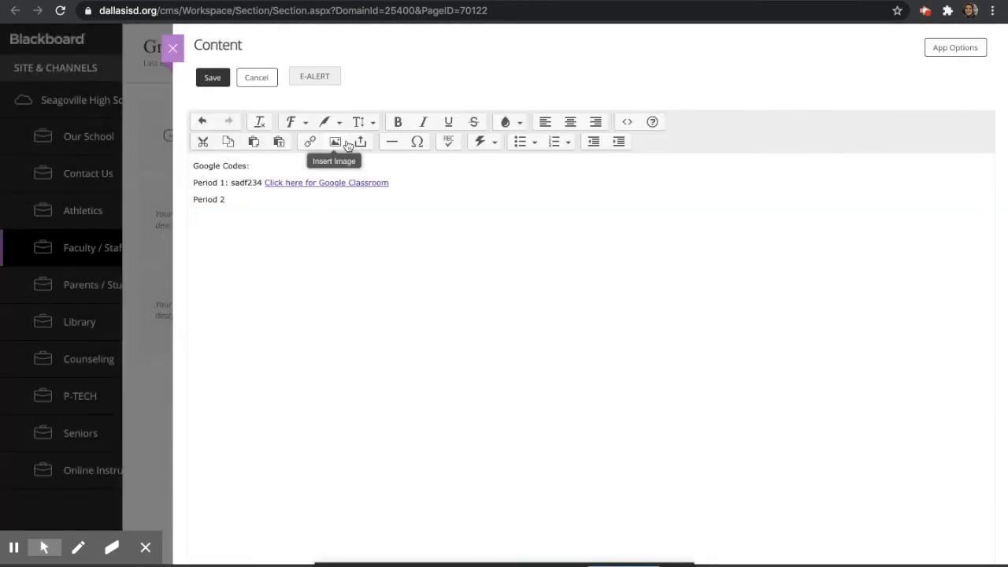
Format the Period 1 line as a Title (H1) heading
drag(407, 185, 325, 181)
click(193, 195)
click(371, 121)
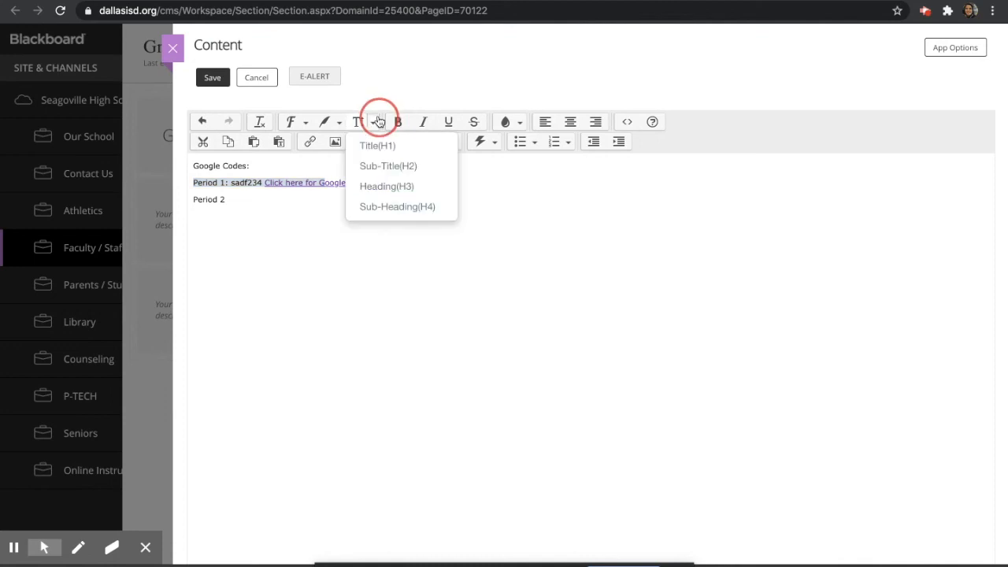
click(384, 145)
click(324, 241)
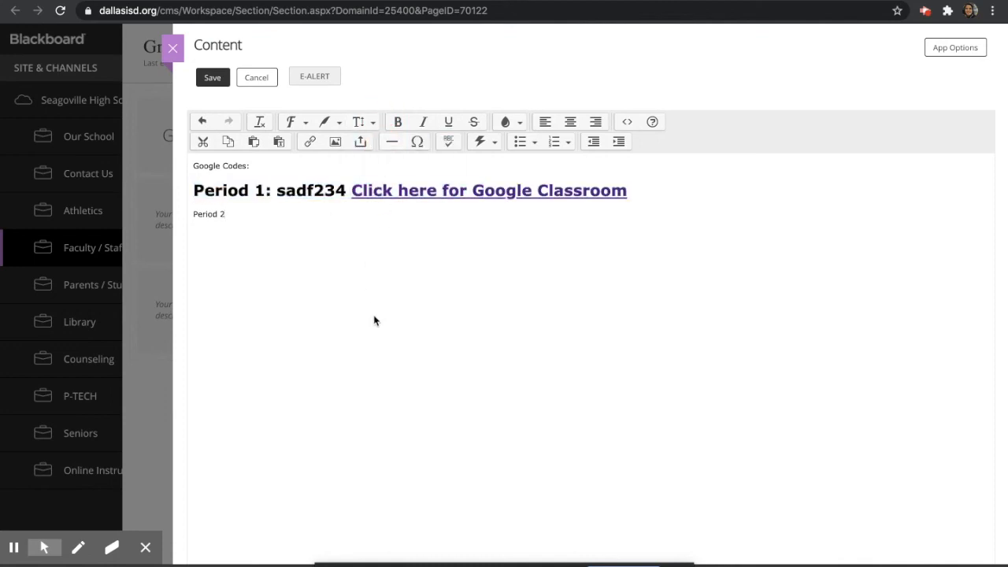
Save and close the Google Codes block, then drop a Document app below it
click(220, 76)
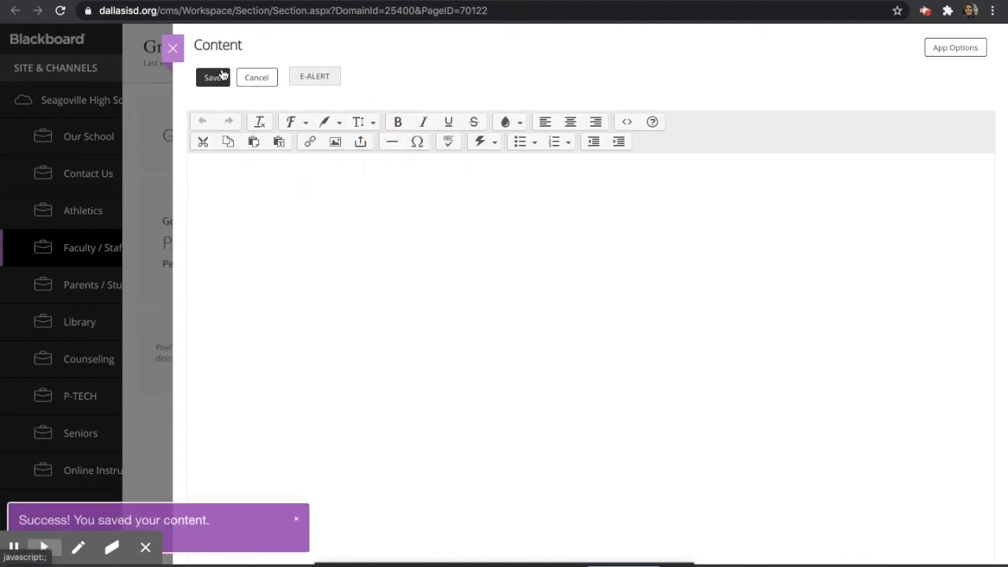
click(180, 50)
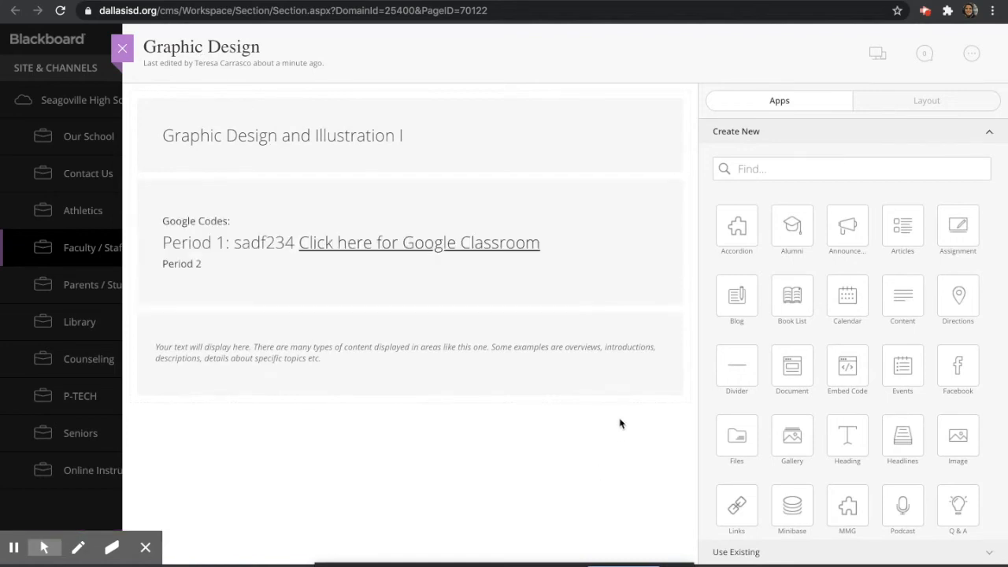
drag(797, 374, 477, 344)
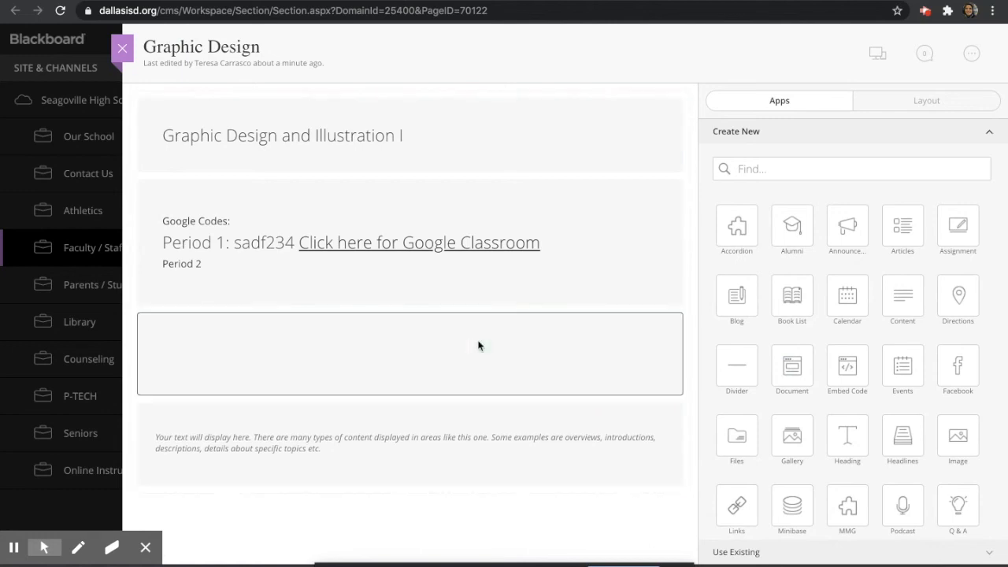
Upload Syllabus.pdf from the Desktop into the Document Viewer and save it
click(410, 382)
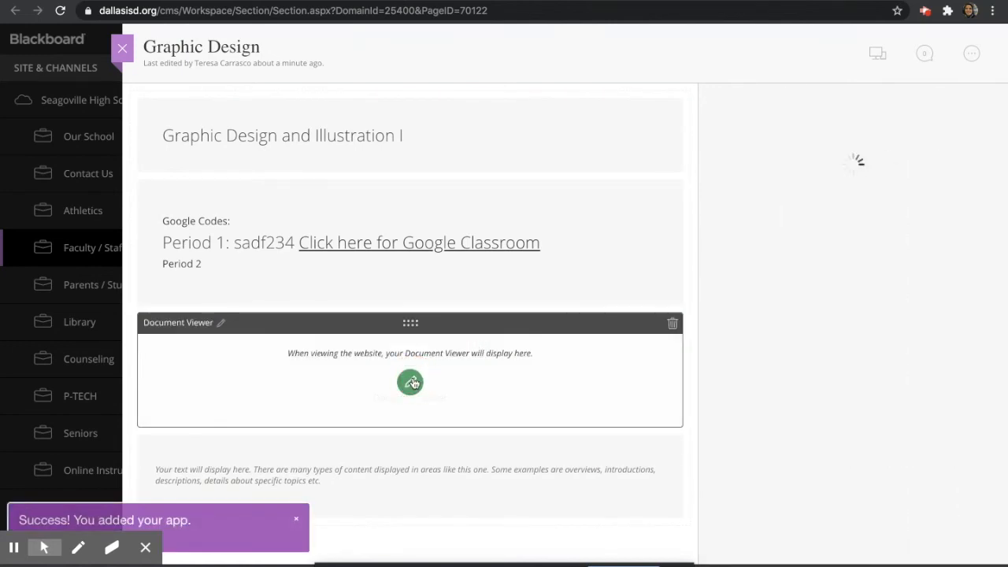
click(741, 252)
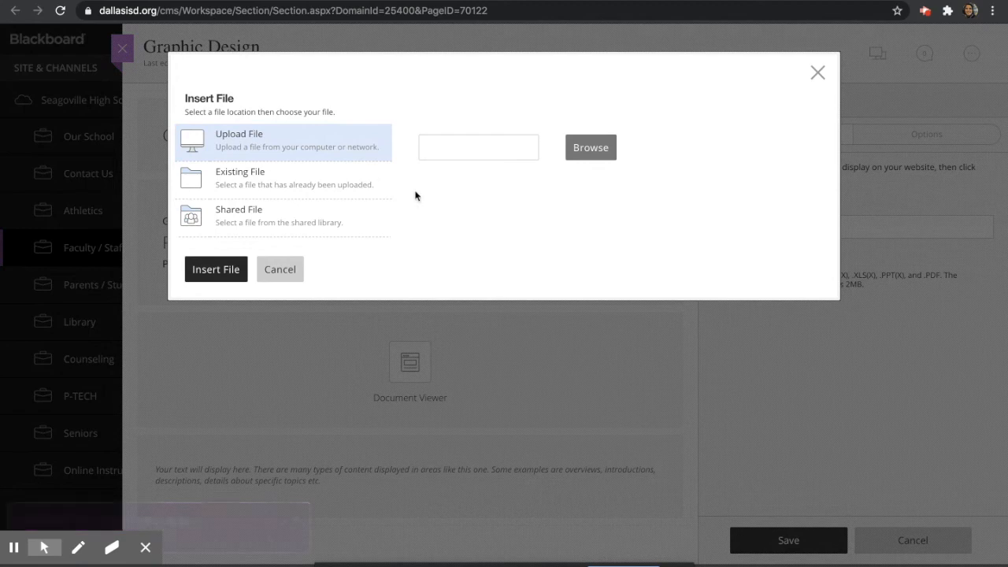
click(590, 147)
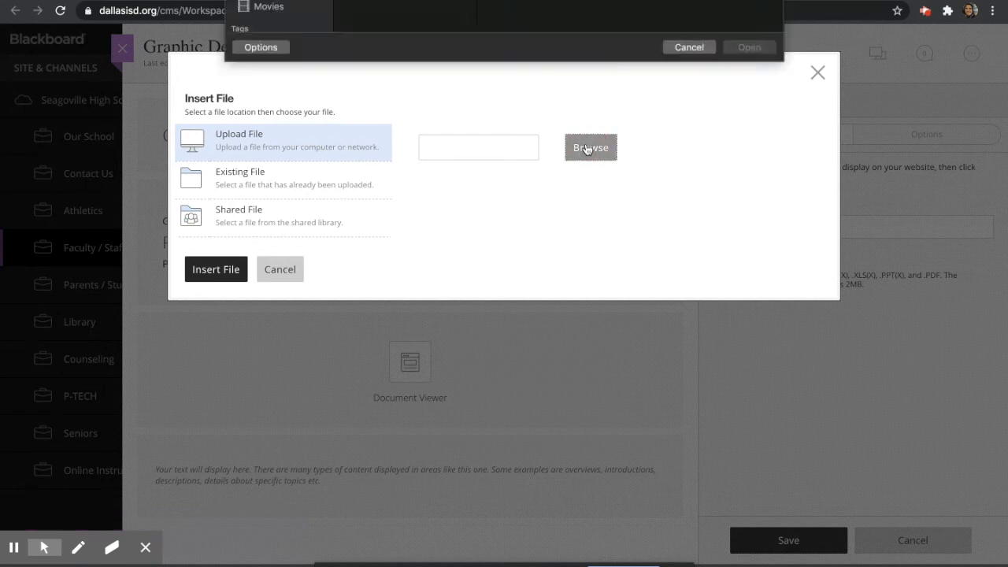
click(399, 32)
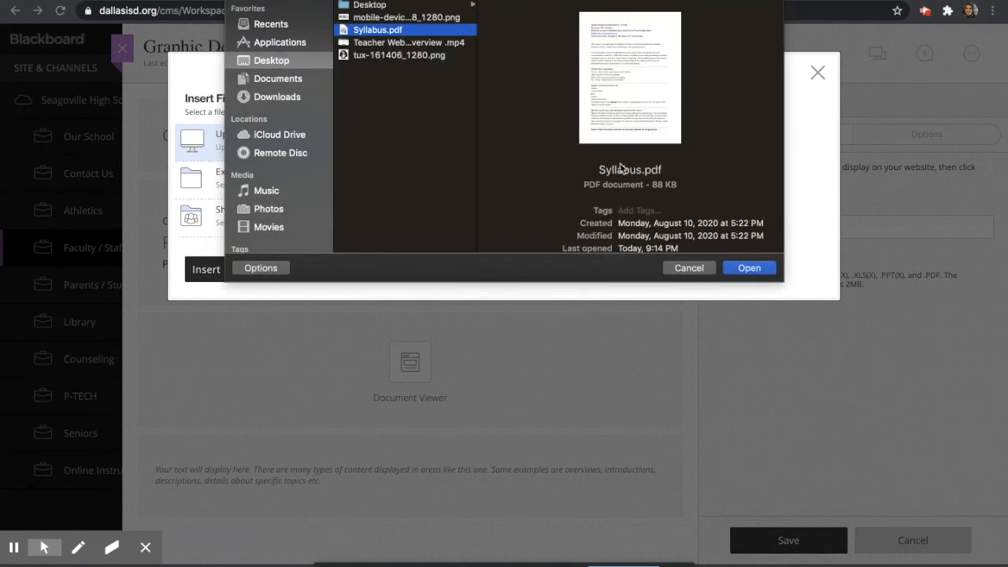
click(733, 268)
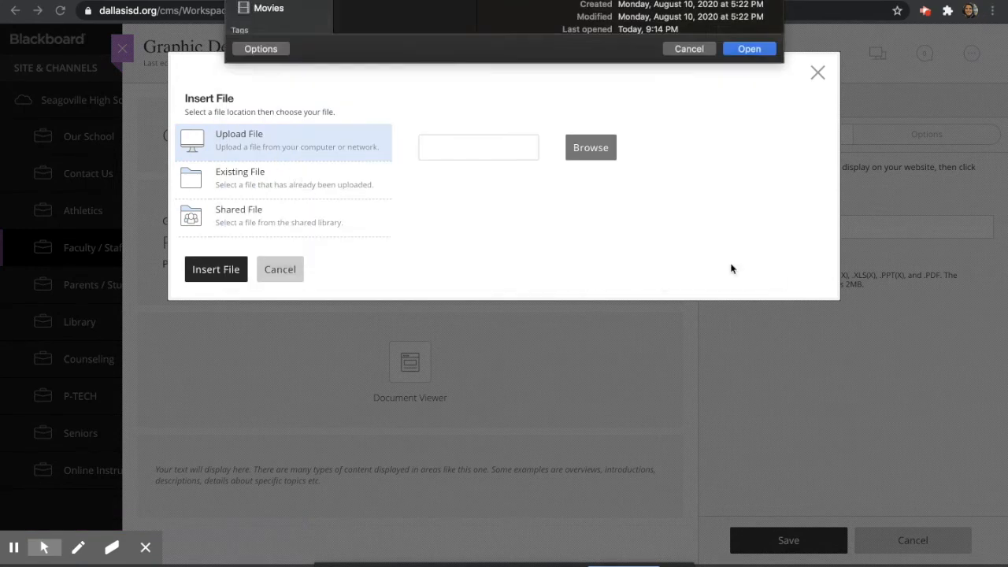
click(215, 270)
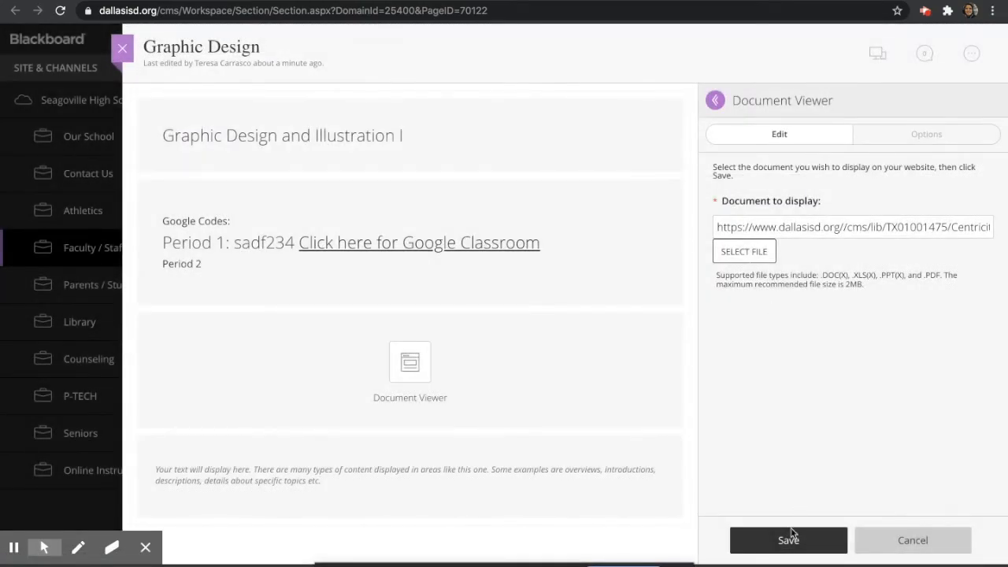
click(781, 542)
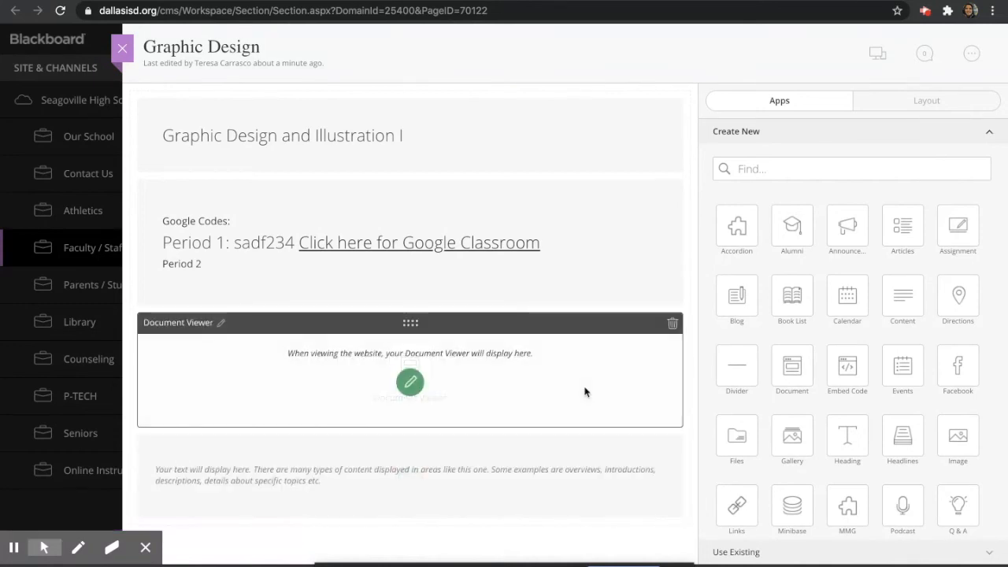
Add a Calendar block and start an 'Assignment #1 Due by Midnight' event on 10/15/2020
drag(846, 297, 470, 424)
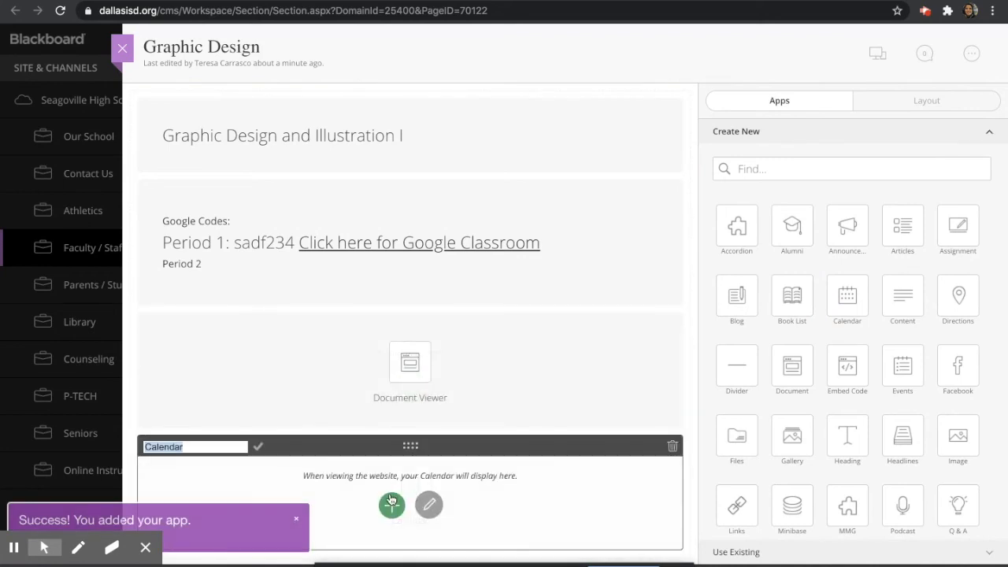
click(392, 502)
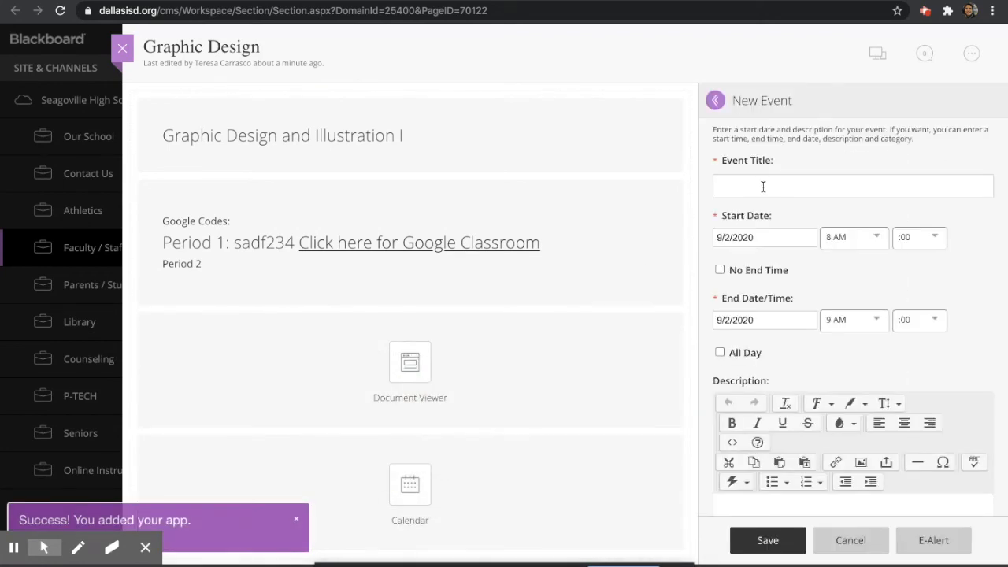
click(763, 186)
text(Assignmen)
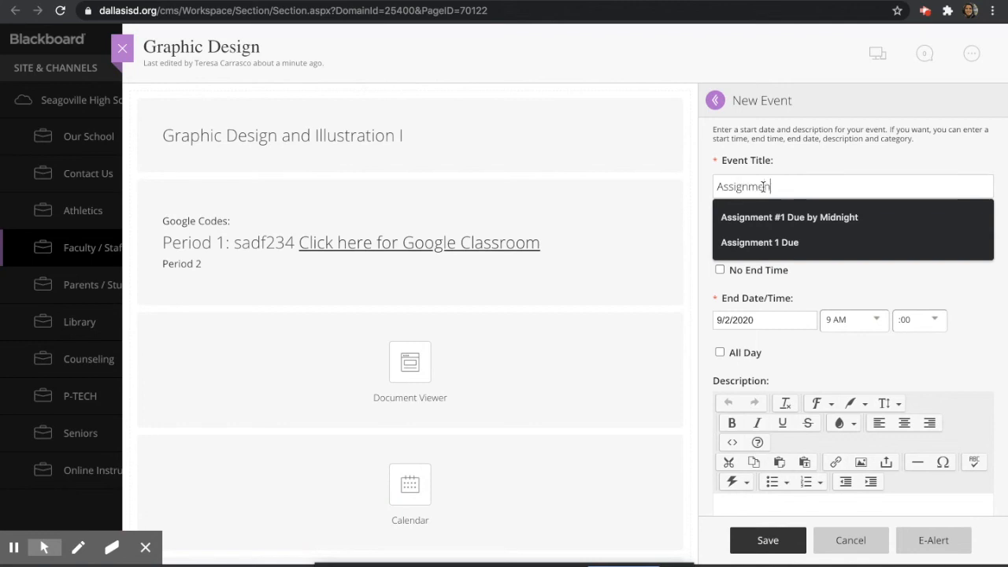
text(t #1)
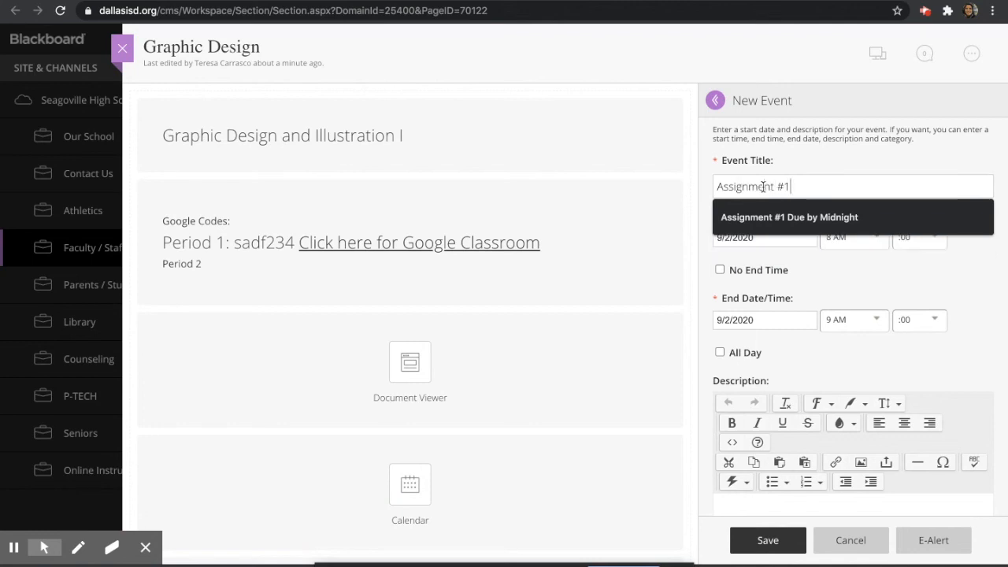
click(790, 217)
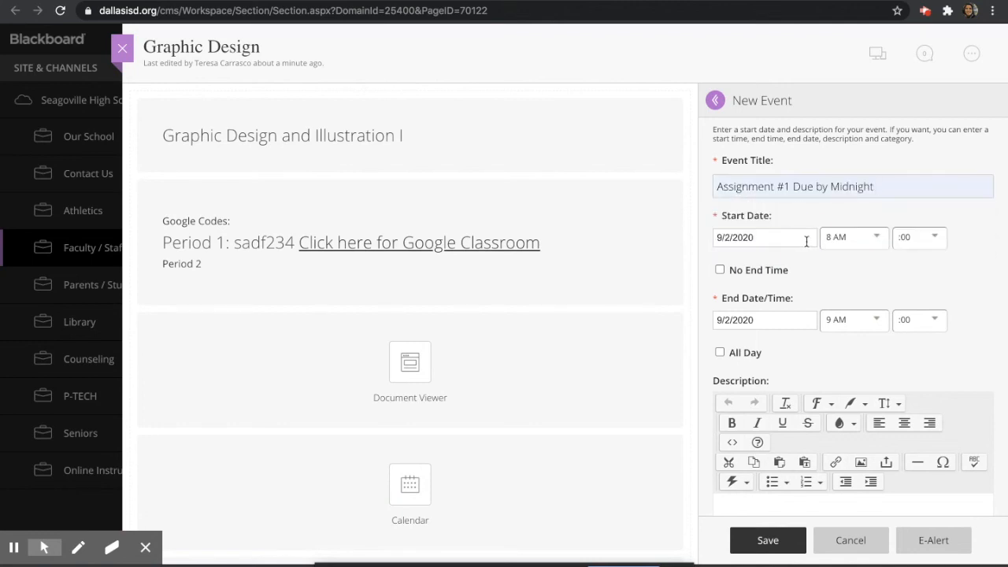
click(807, 238)
click(831, 264)
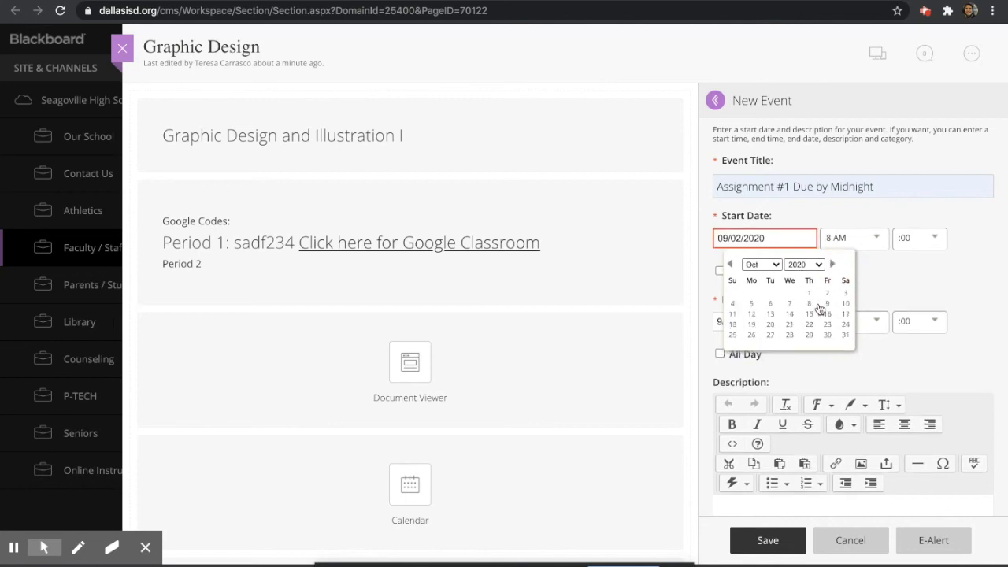
click(810, 314)
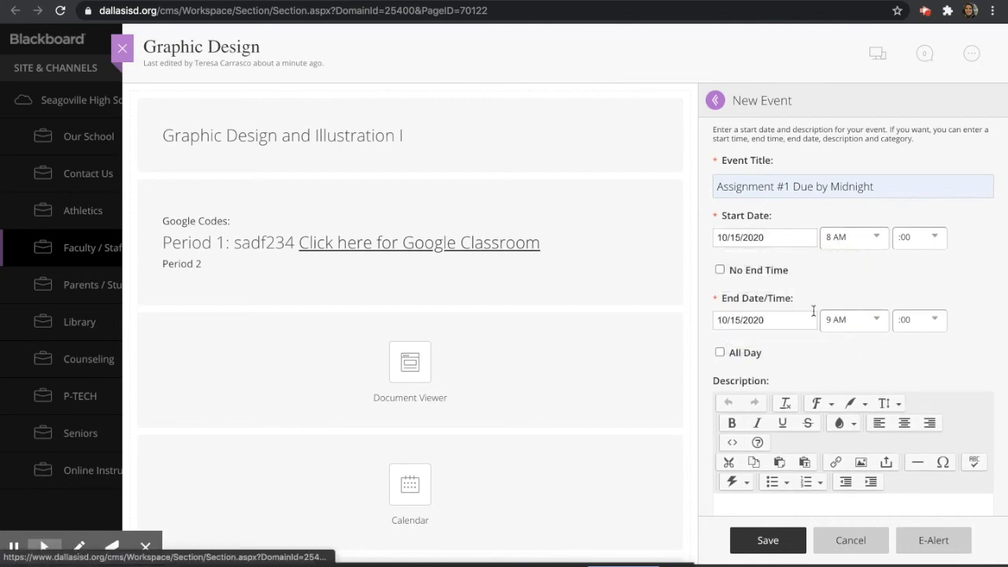
Give the event no end time and the Athletic Event category, then save it
click(720, 270)
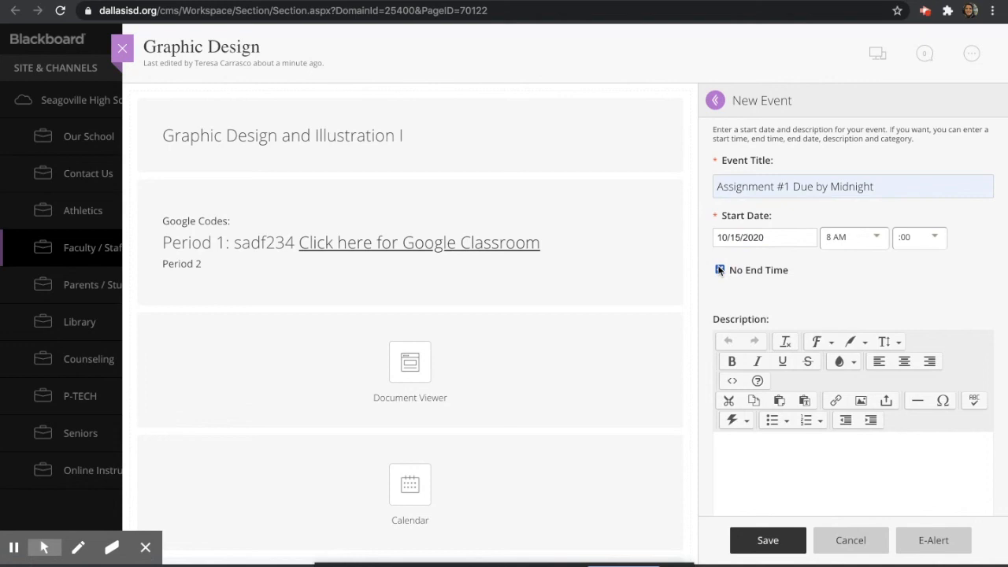
scroll(762, 298, down, 5)
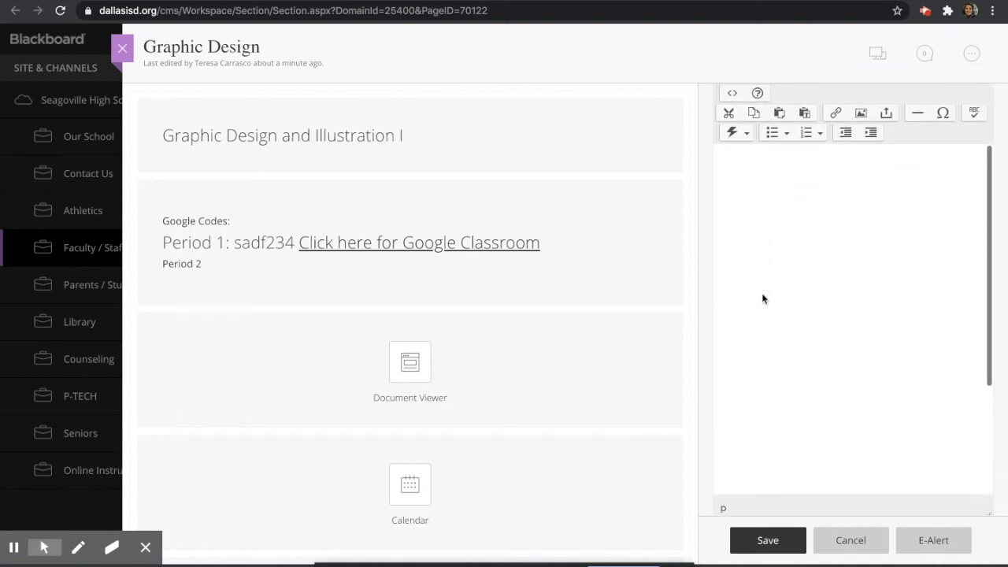
scroll(760, 295, up, 5)
scroll(835, 290, down, 5)
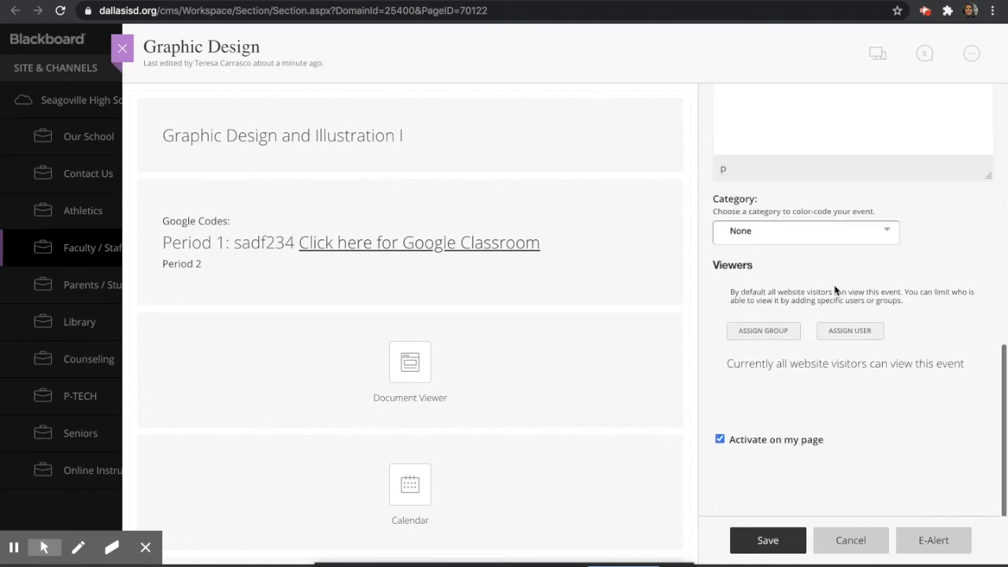
scroll(835, 291, up, 3)
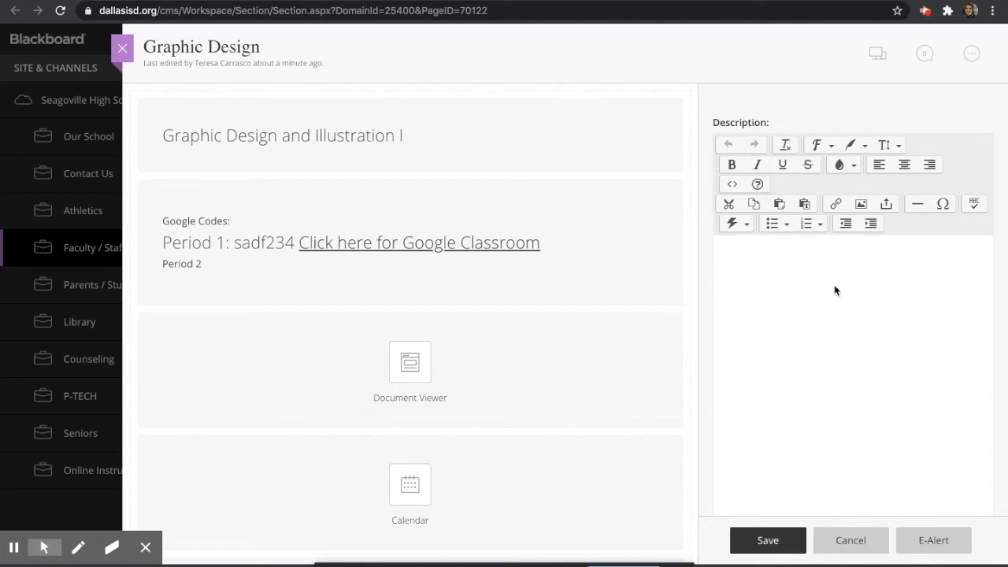
scroll(788, 412, down, 5)
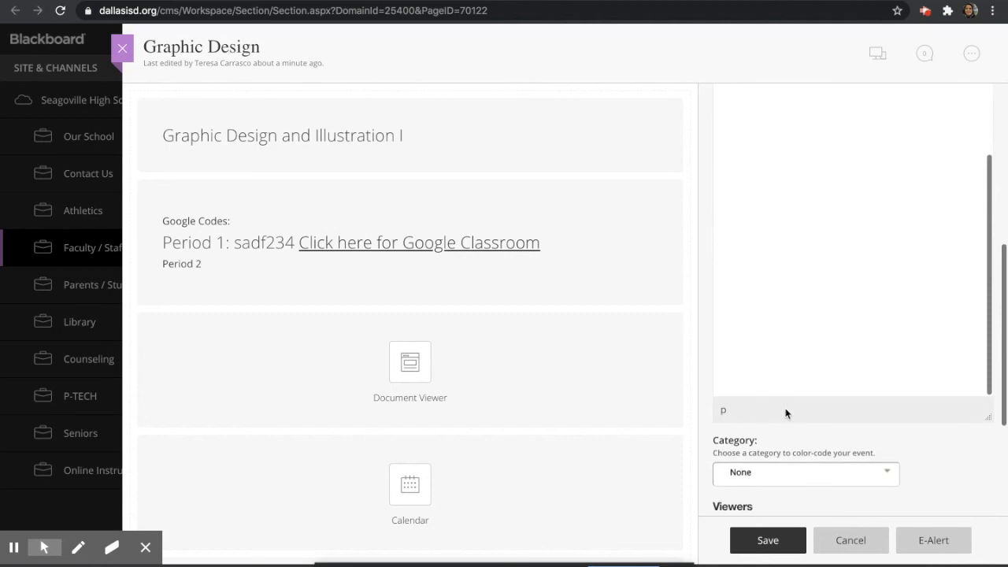
click(826, 293)
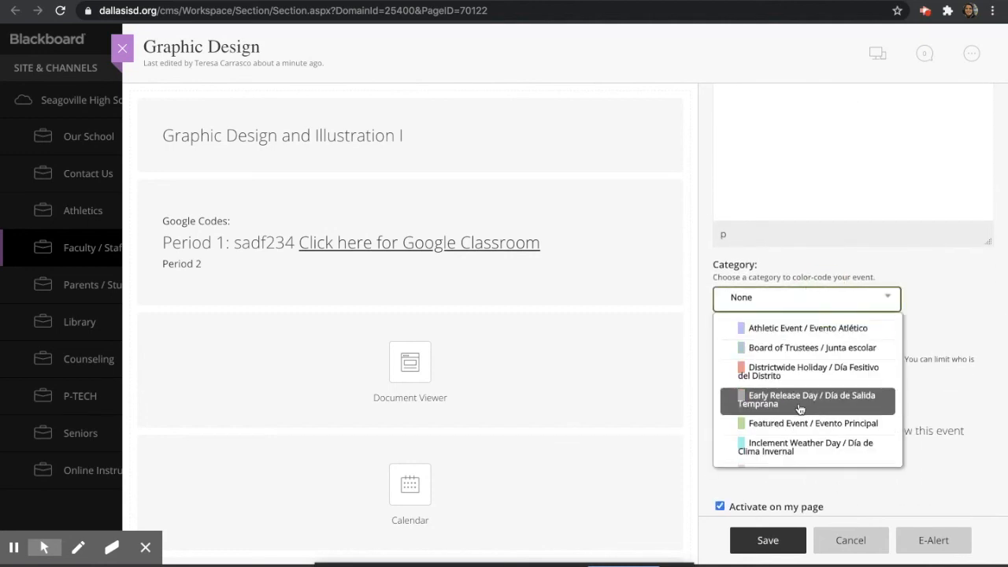
click(832, 329)
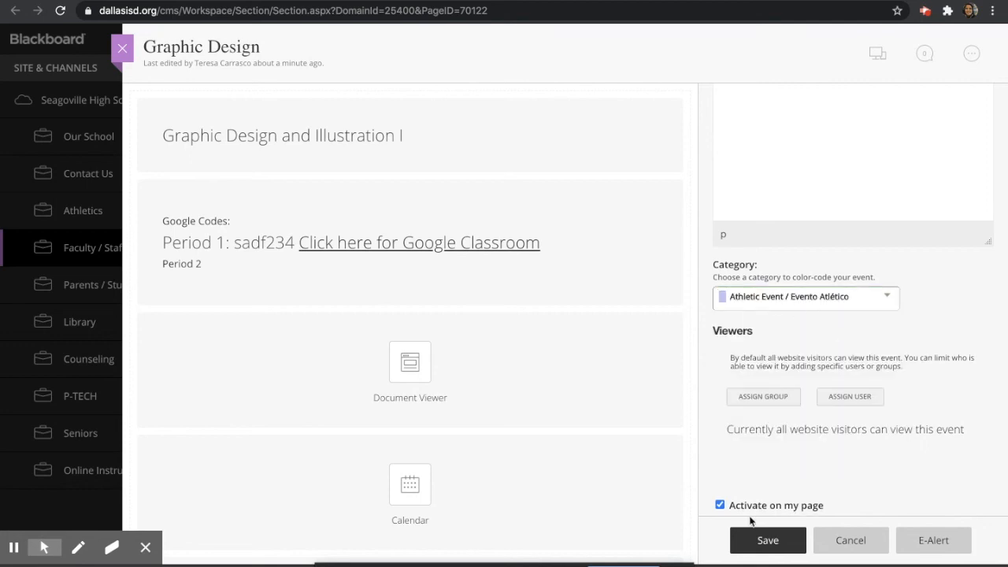
click(754, 542)
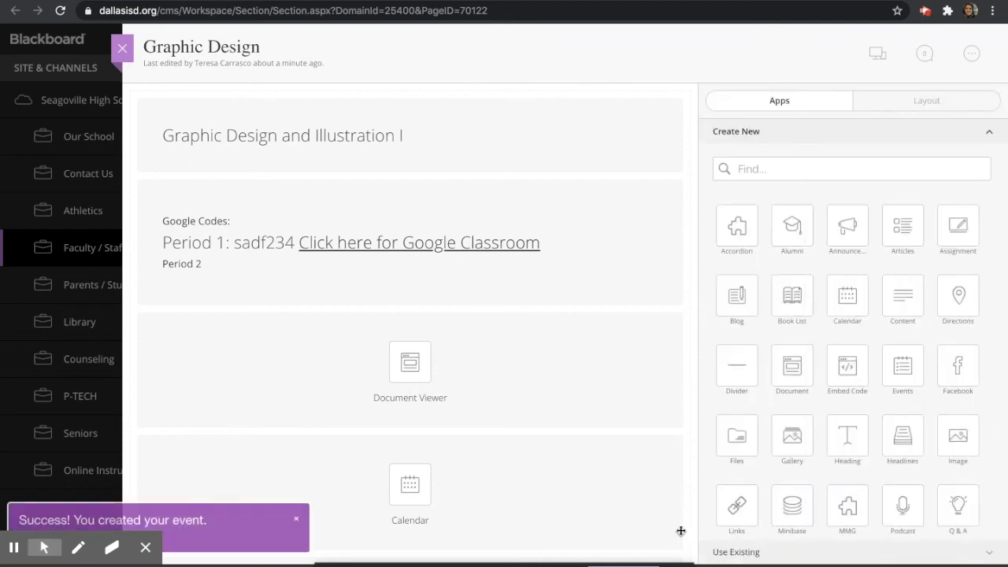
Leave the editor, reload the site and open the live Graphic Design page
click(122, 48)
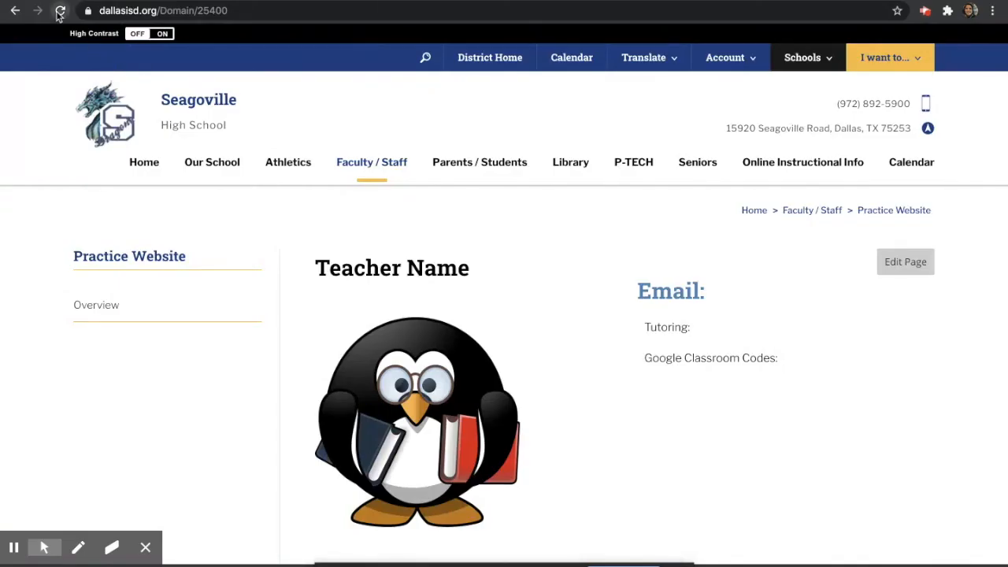
click(60, 11)
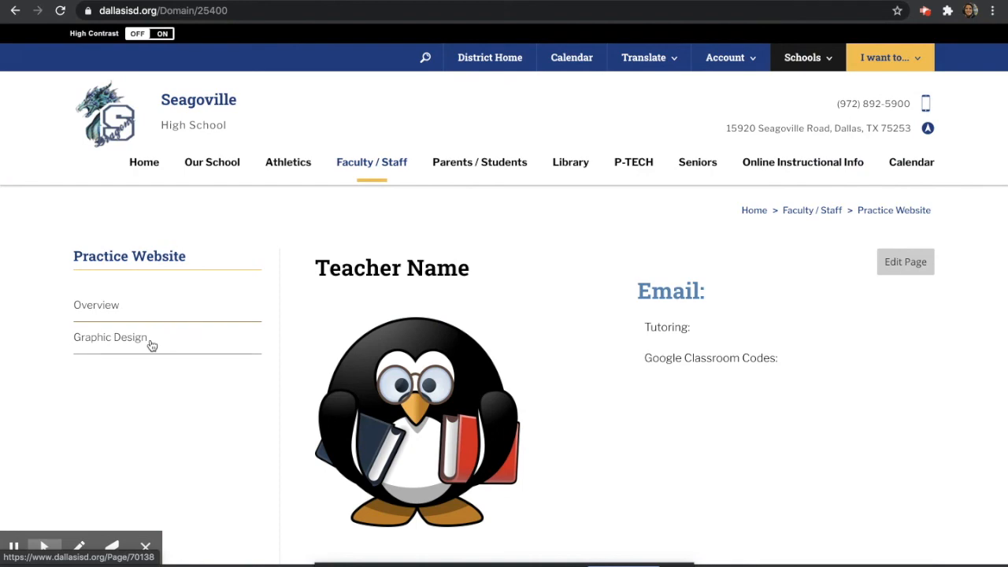
click(138, 340)
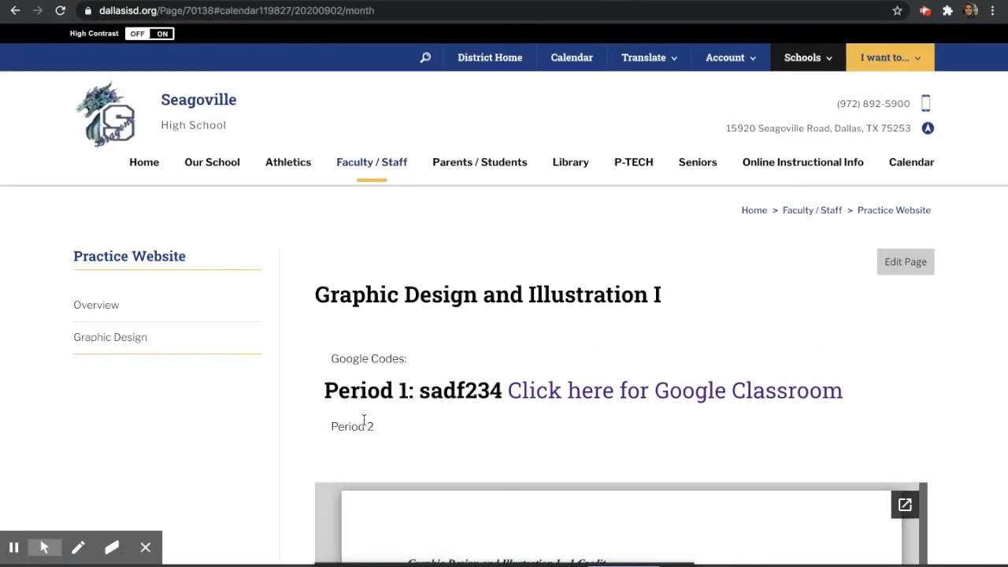
Advance the page calendar to October 2020, then revisit Graphic Design via Overview
scroll(297, 439, down, 5)
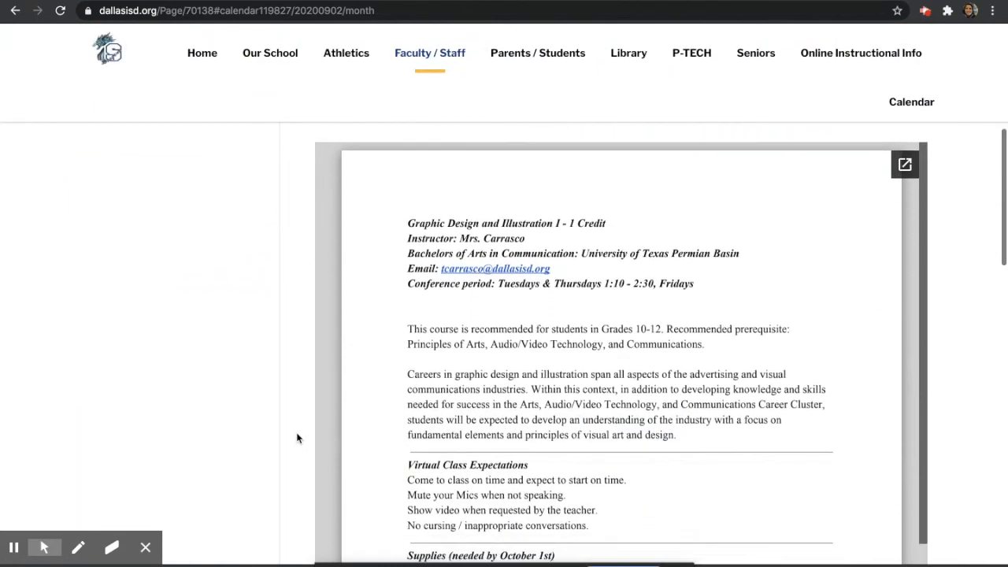
scroll(297, 439, down, 6)
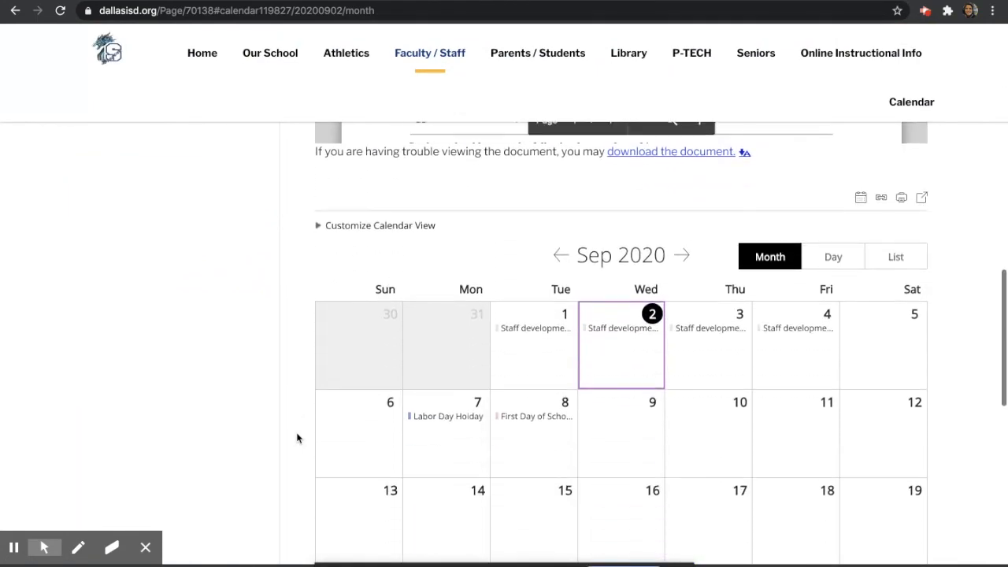
click(682, 256)
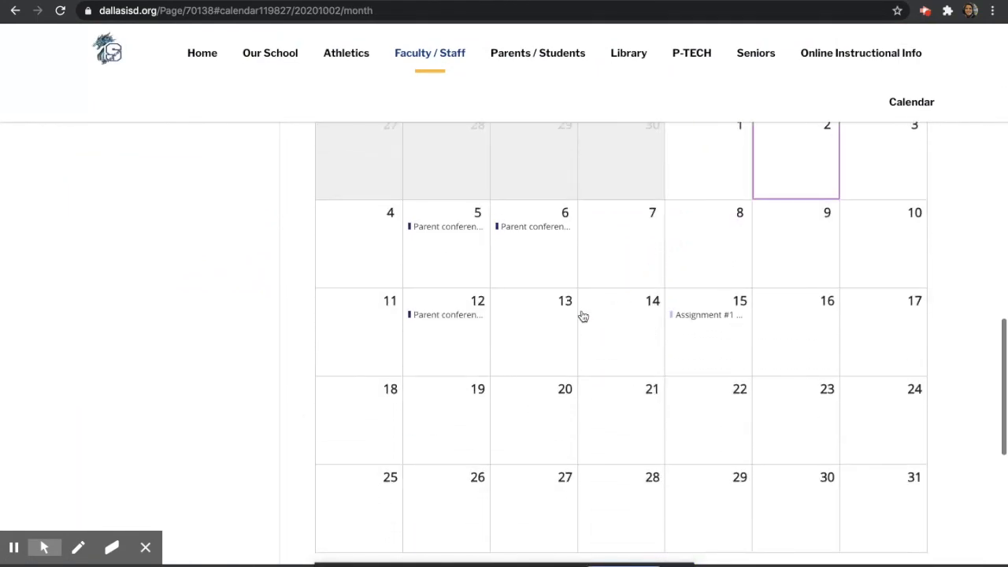
scroll(705, 350, up, 7)
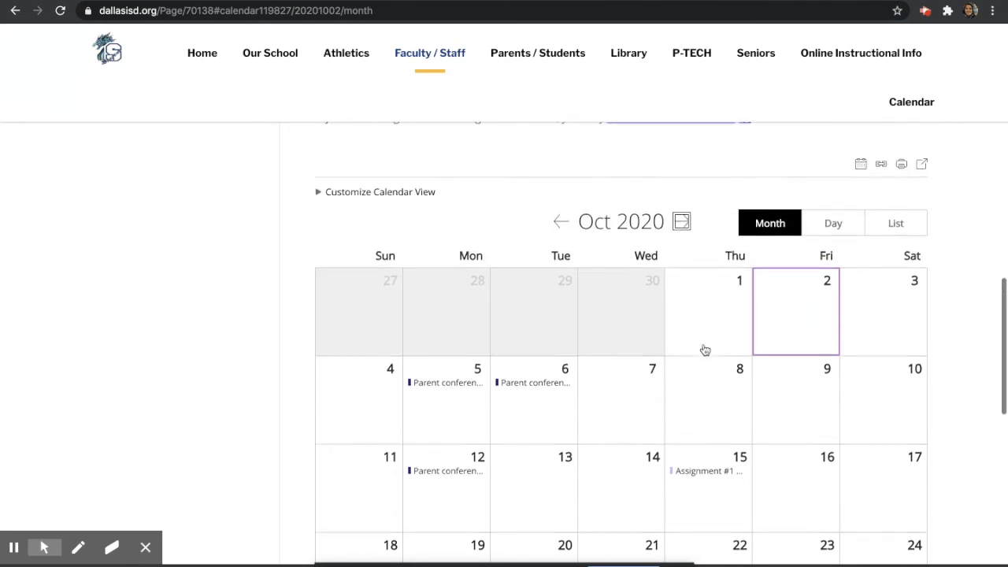
scroll(705, 350, up, 3)
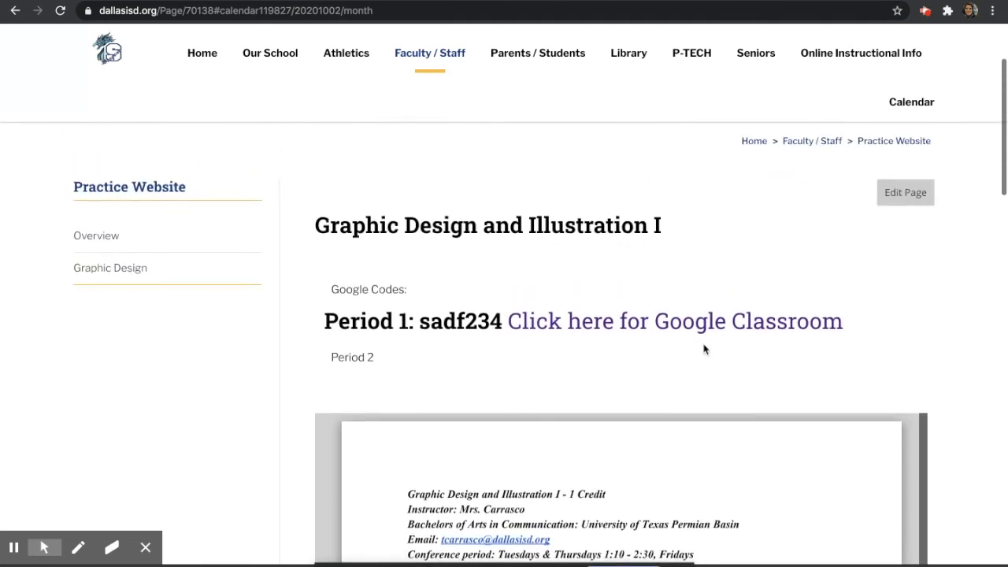
click(132, 232)
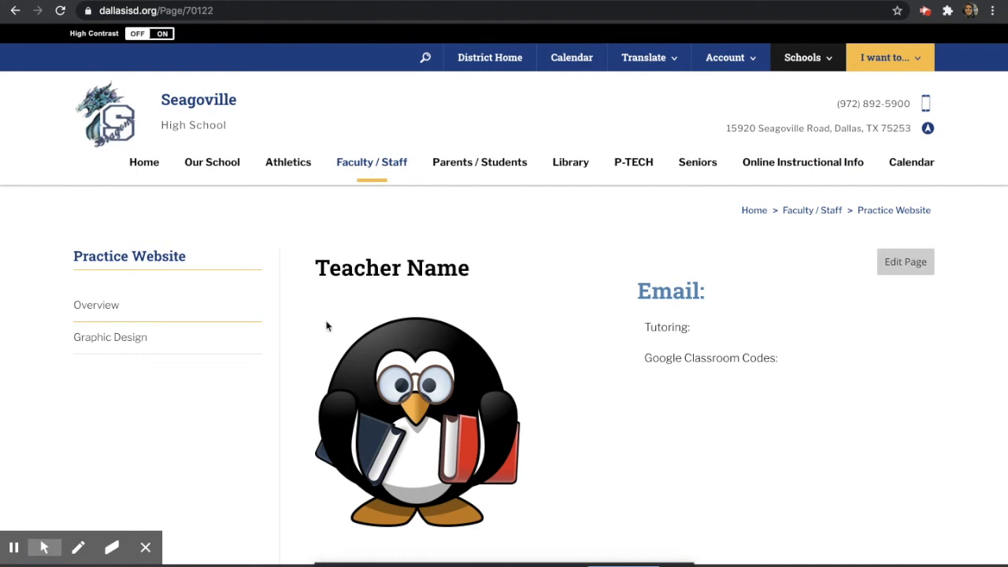
click(209, 344)
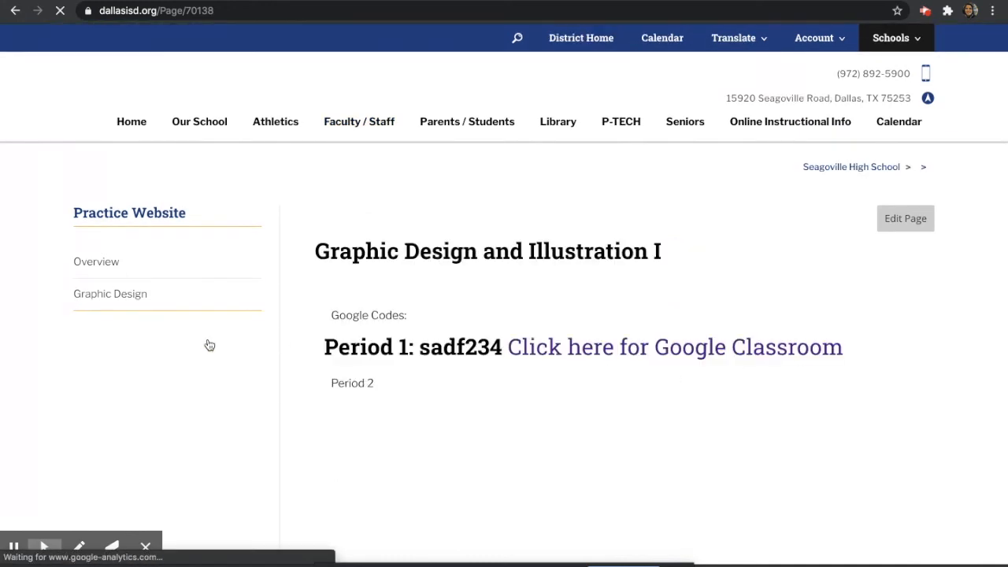